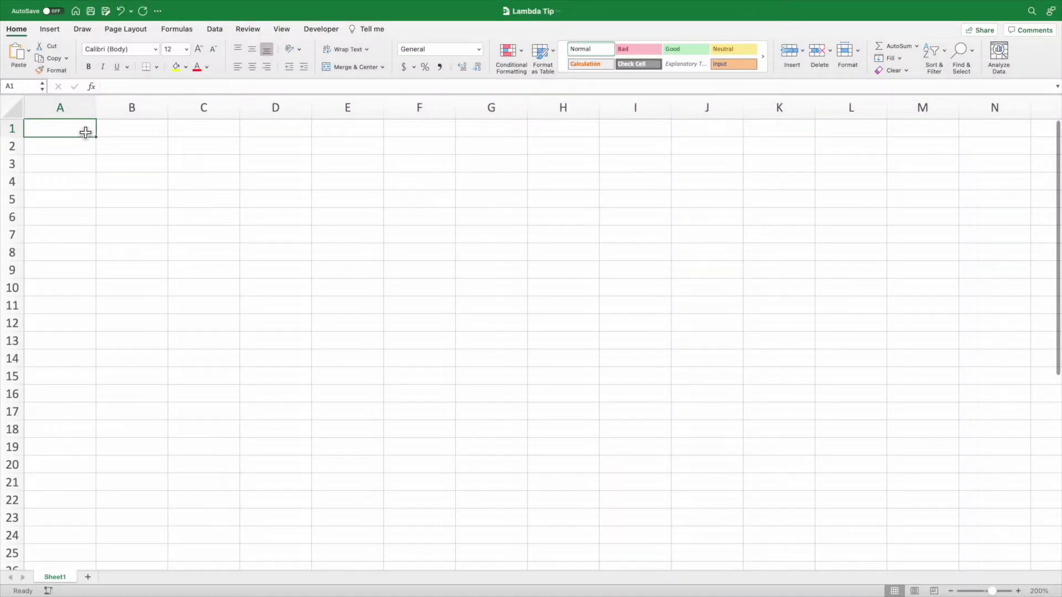
- Open Name Manager to view the _CIRCLEAREA and _PYTHAGOREAN LAMBDA names
click(167, 29)
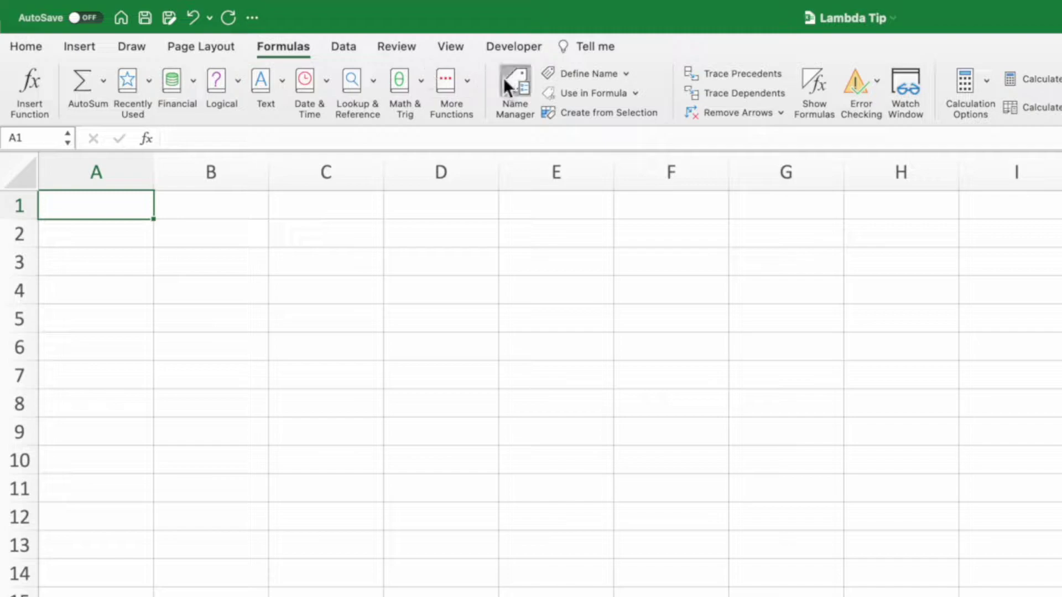
click(511, 86)
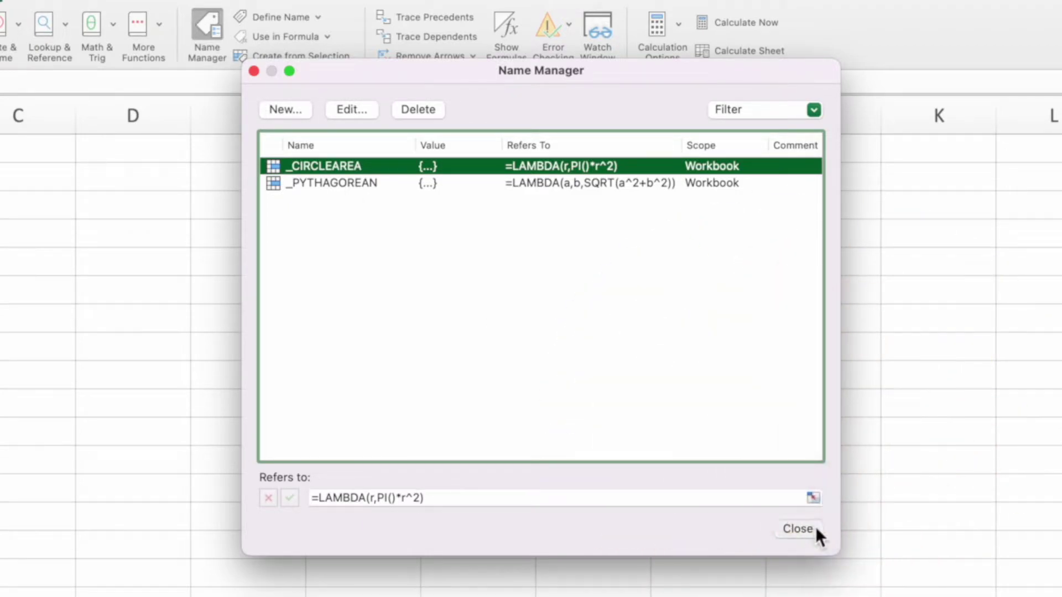
- Close Name Manager and enter =_PYTHAGOREAN(3,4) in A1, which returns 5
click(815, 527)
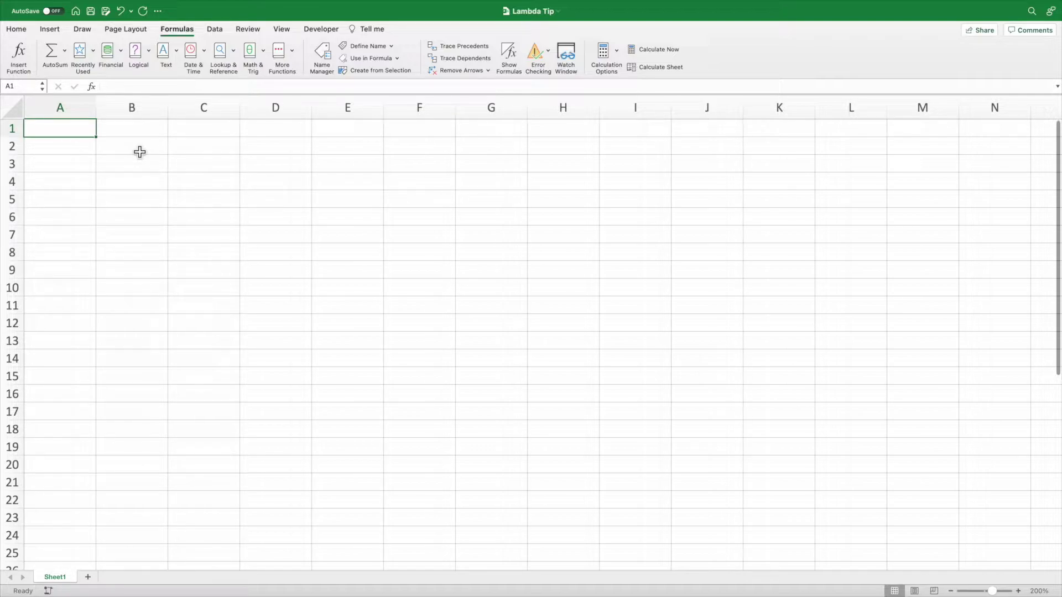
text(=)
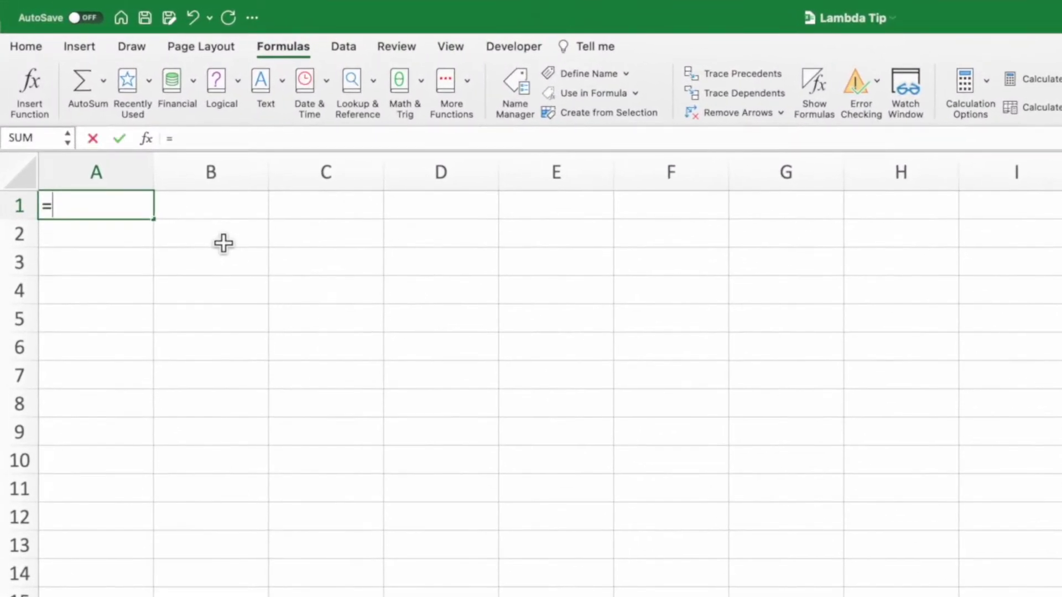
text(_)
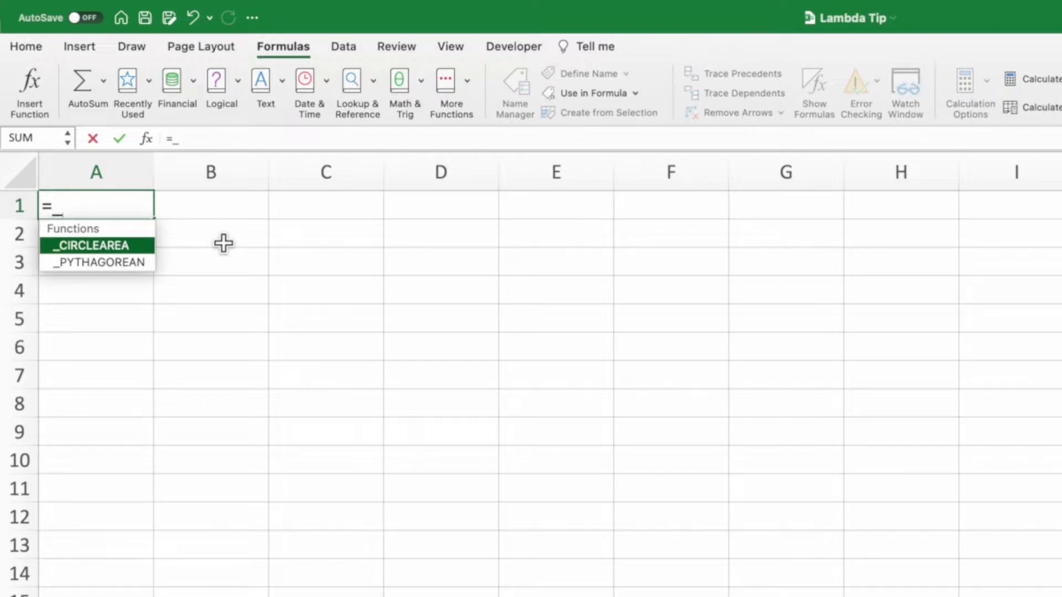
double_click(151, 267)
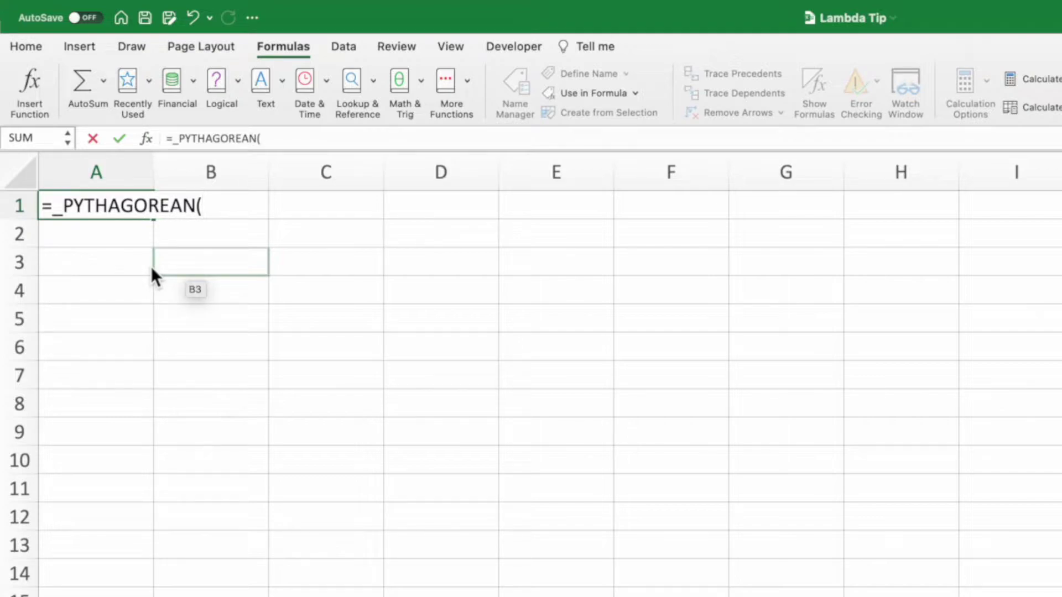
text(3,4))
key(Return)
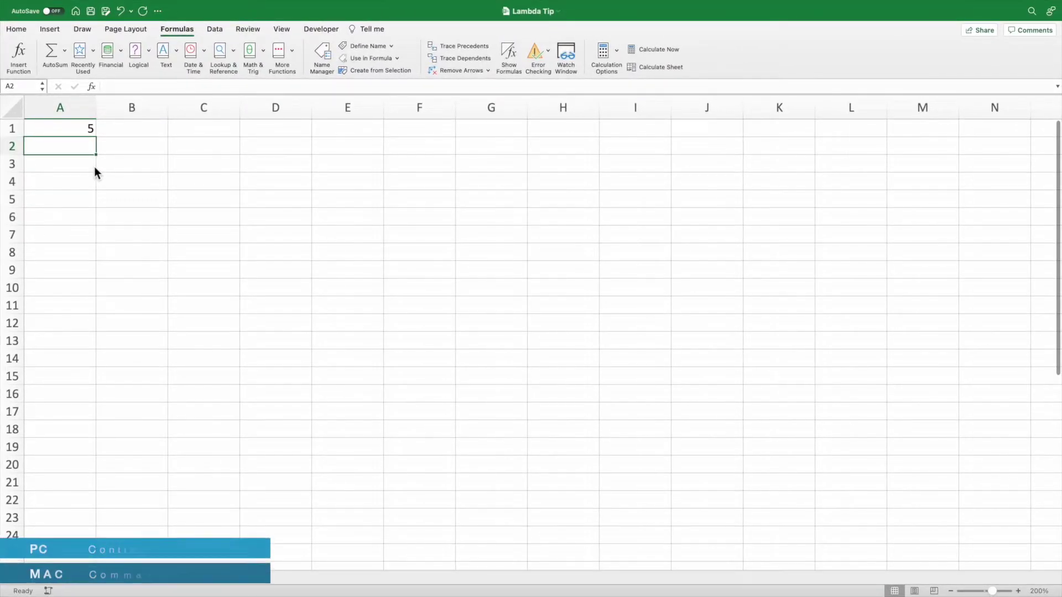
- Create blank workbook Book1 and confirm its Name Manager lists no defined names
key(super+n)
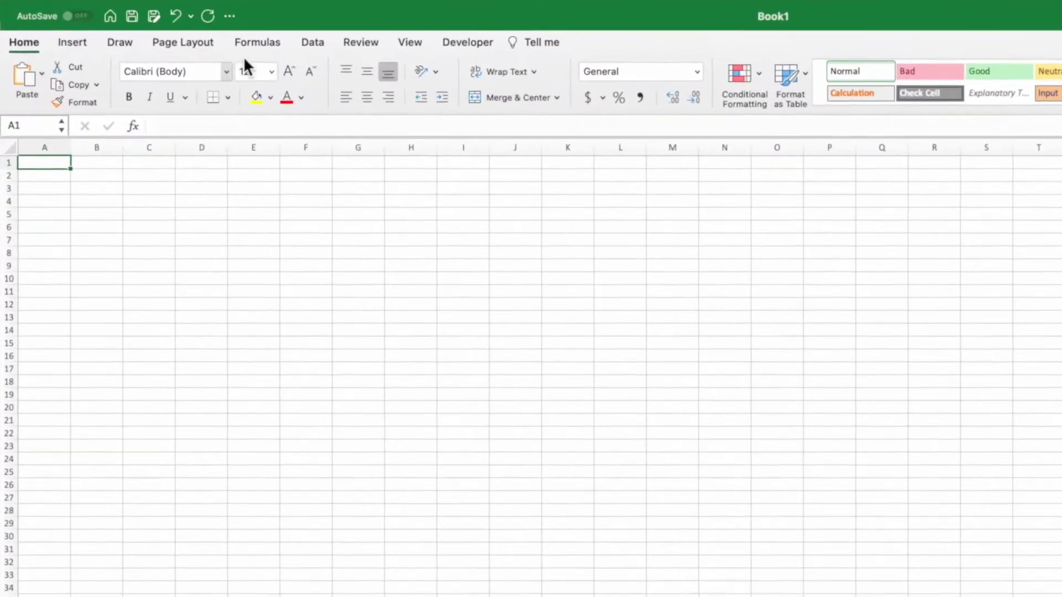
click(172, 33)
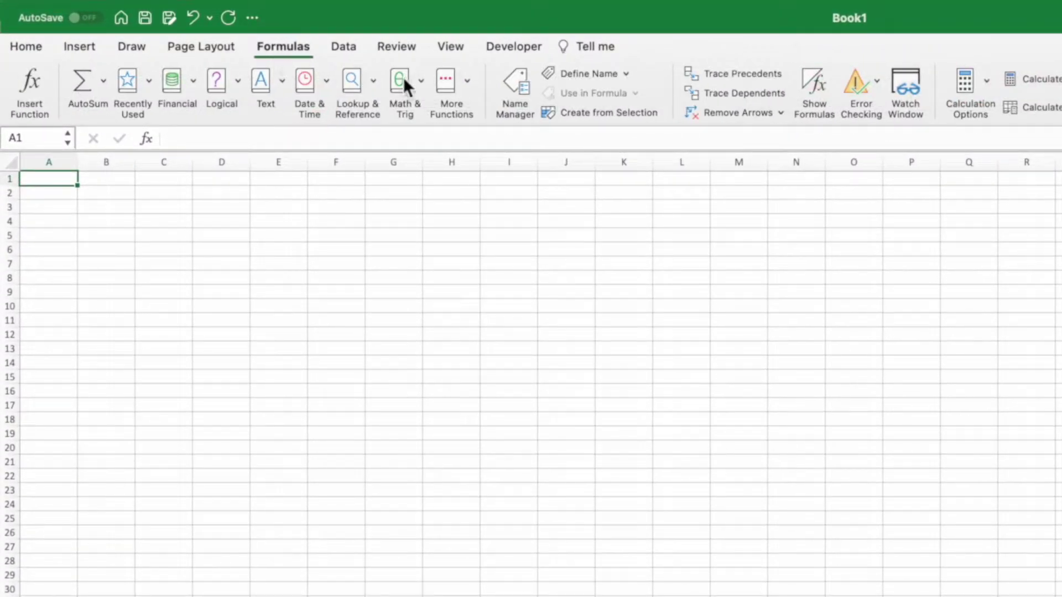
click(506, 83)
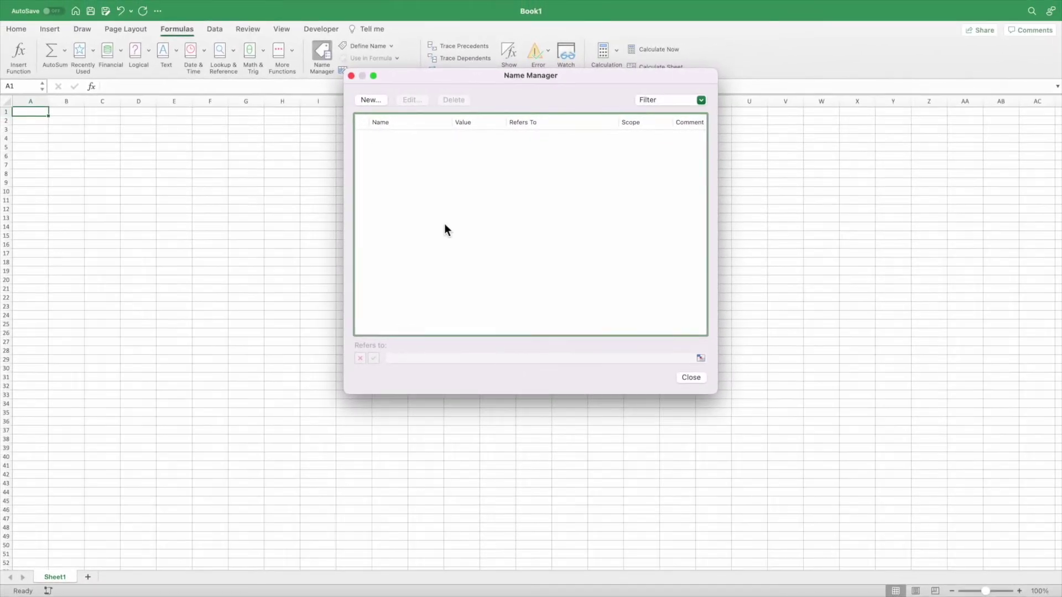
click(689, 379)
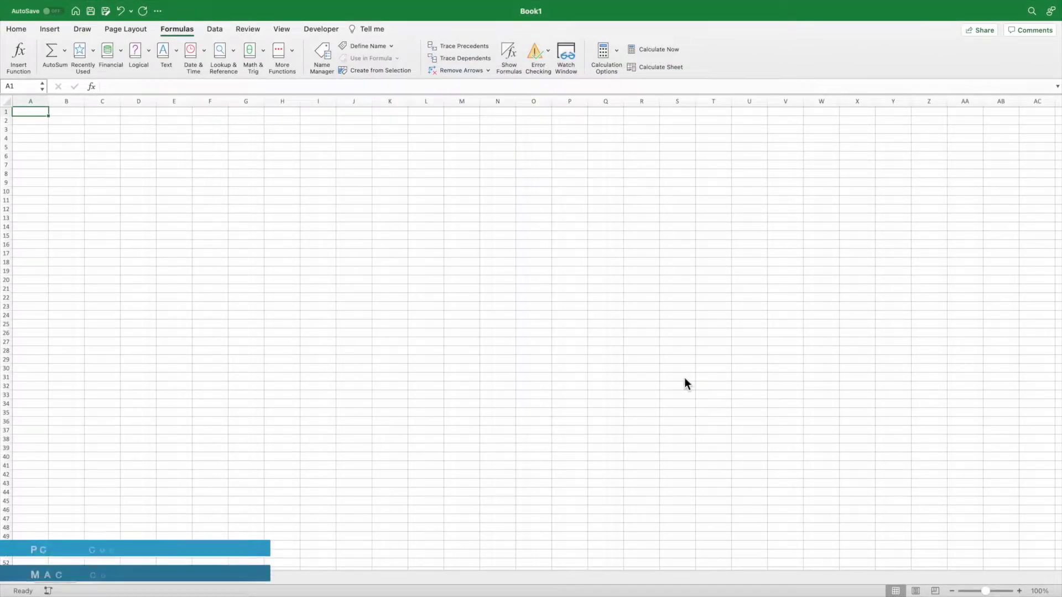
- Close Book1 and clear the result from A1 in Lambda Tip
key(super+w)
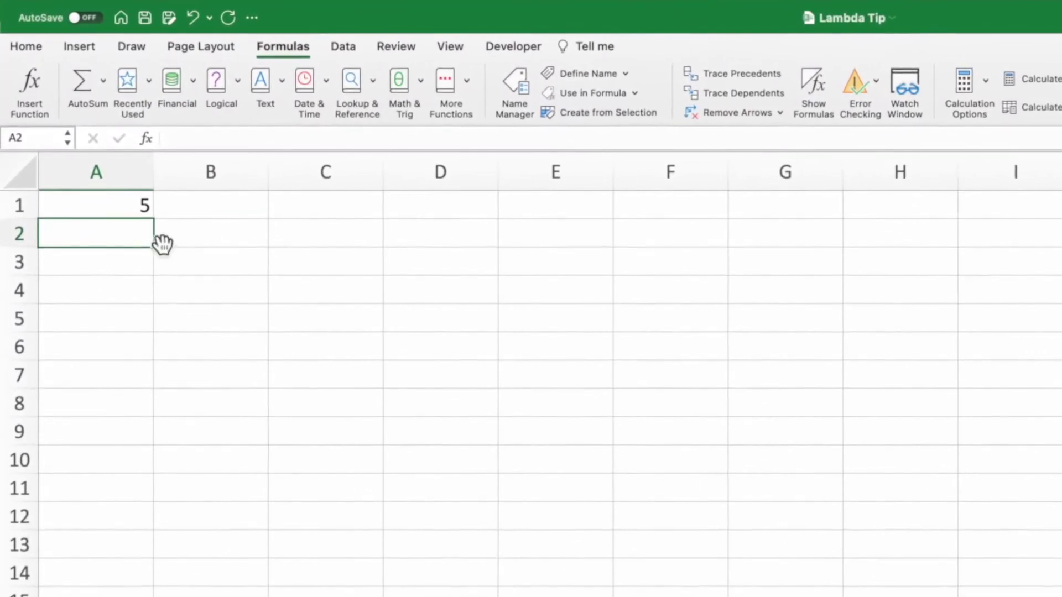
click(110, 204)
key(Delete)
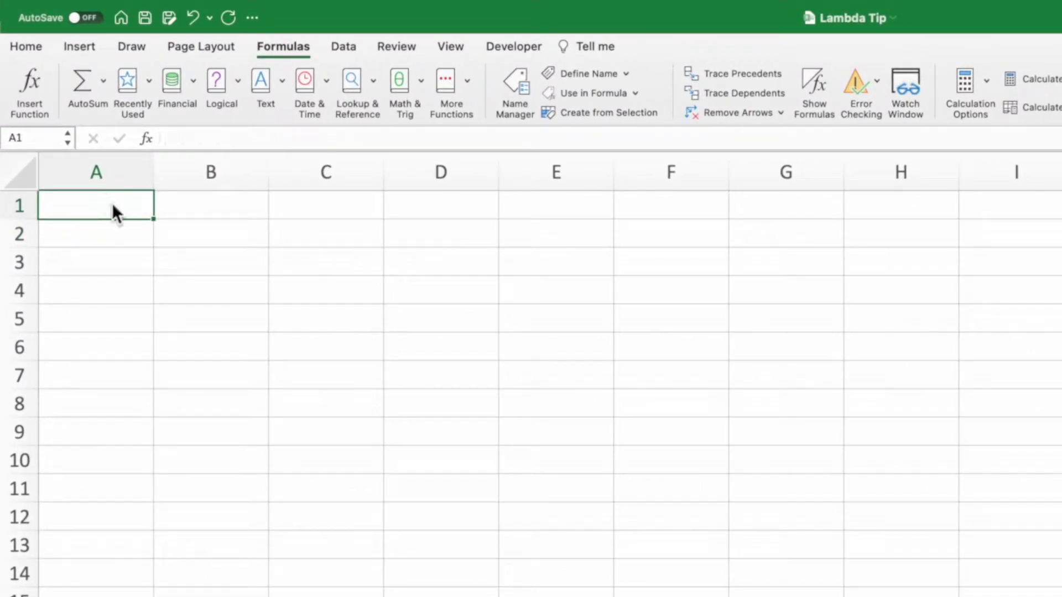
- Recheck the defined names, then bring up the Save As dialog
click(511, 89)
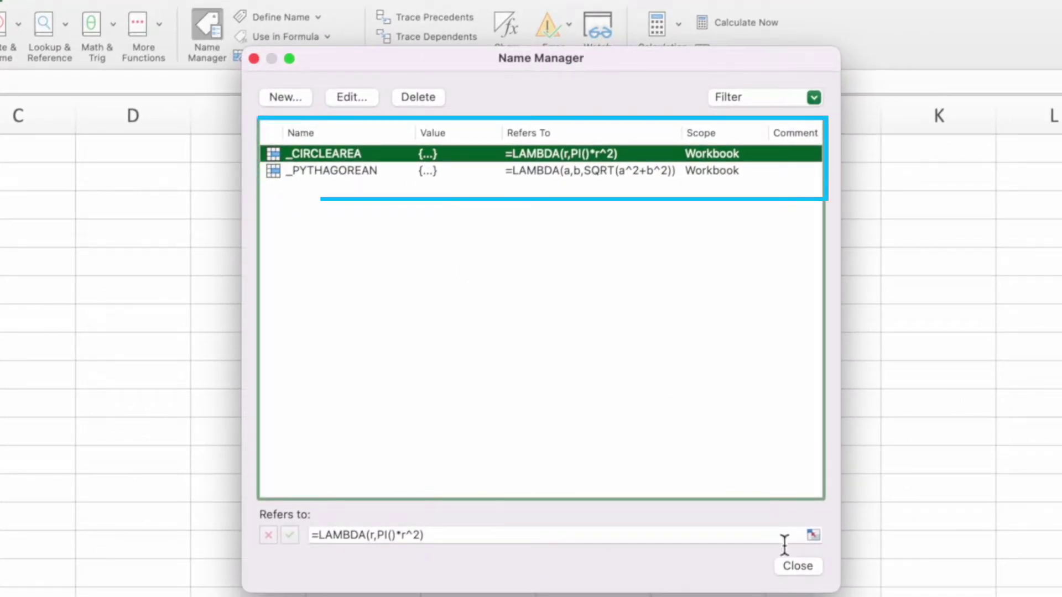
click(797, 566)
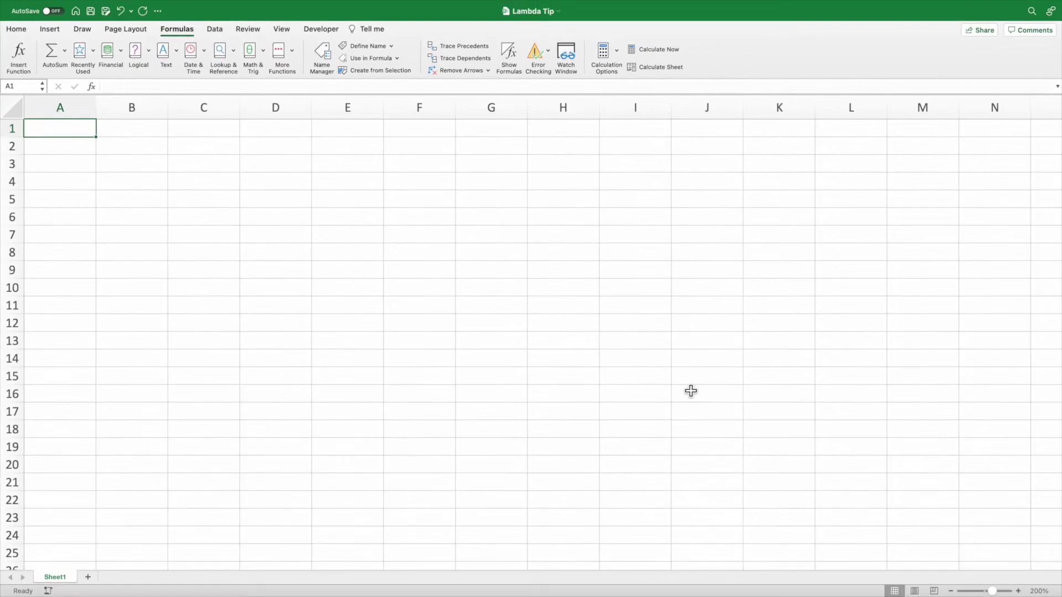
key(shift+super+s)
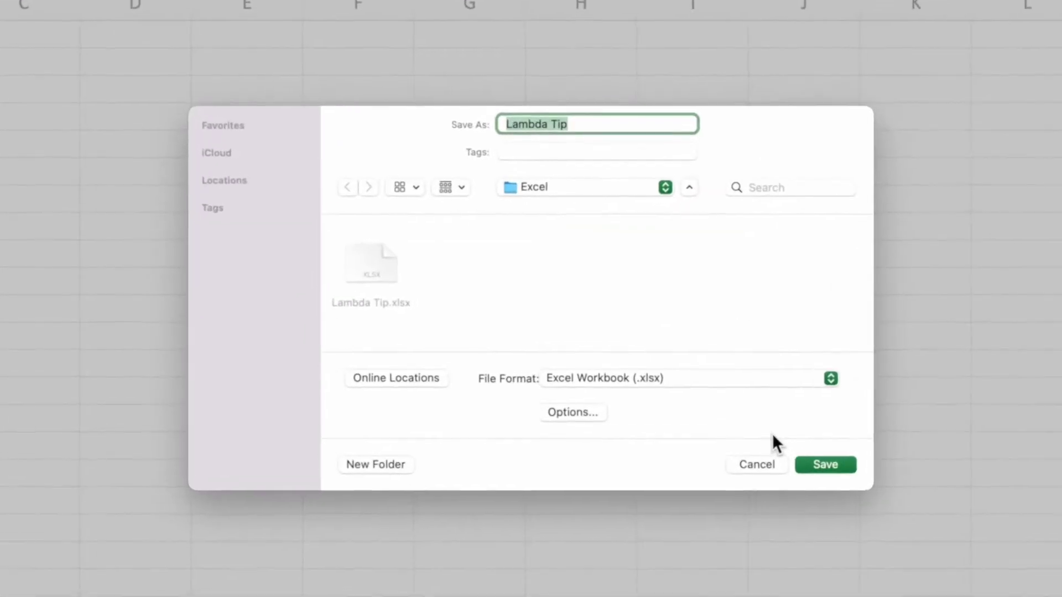
- Save the workbook to the Desktop as Excel Template 'Lambda Template.xltx'
click(585, 119)
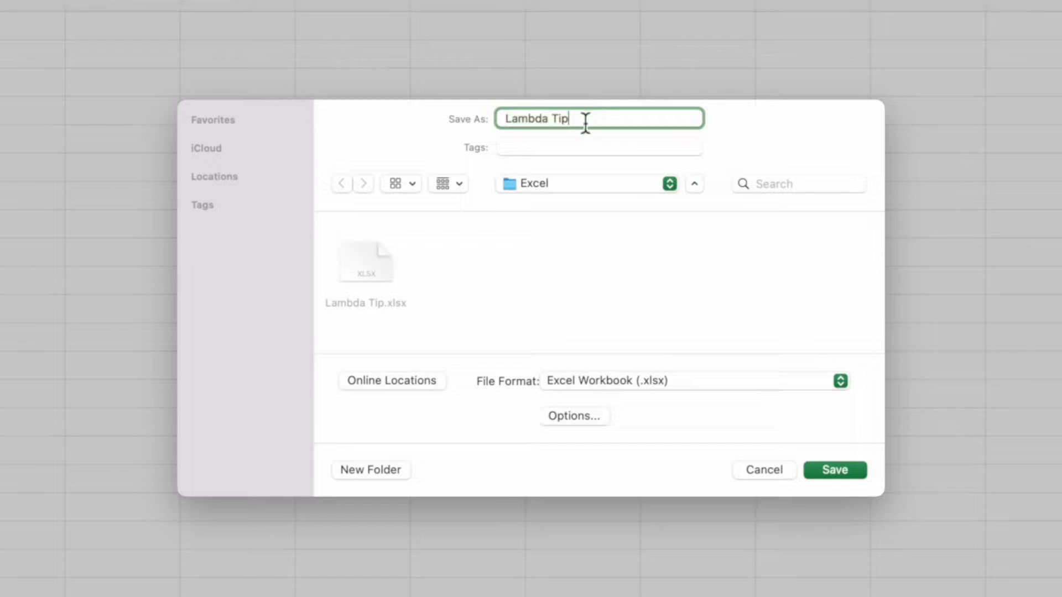
key(BackSpace)
key(BackSpace)
text(emplate)
key(super+d)
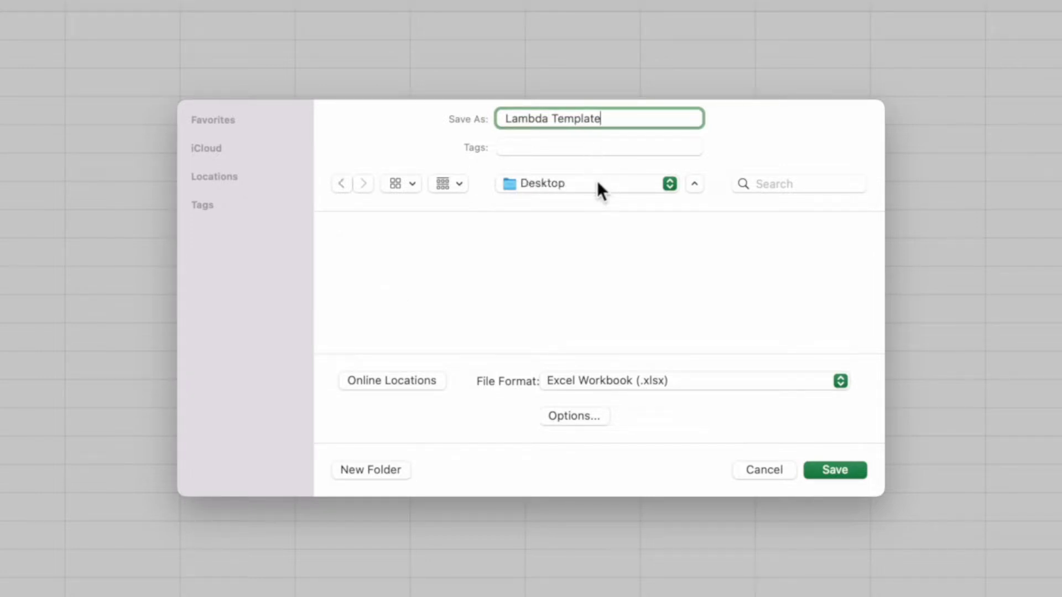
click(752, 380)
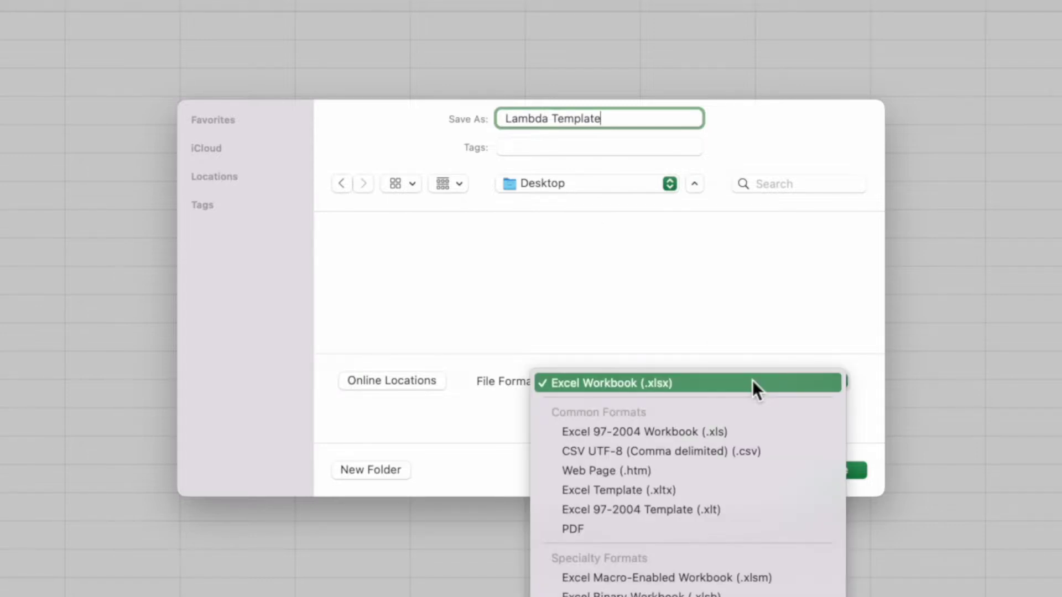
click(710, 485)
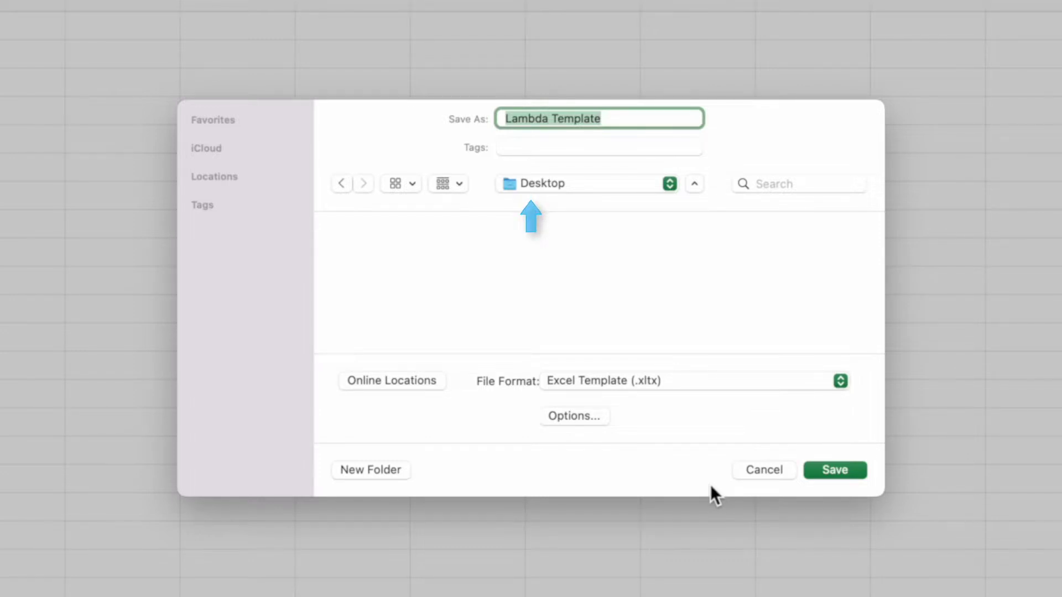
click(841, 470)
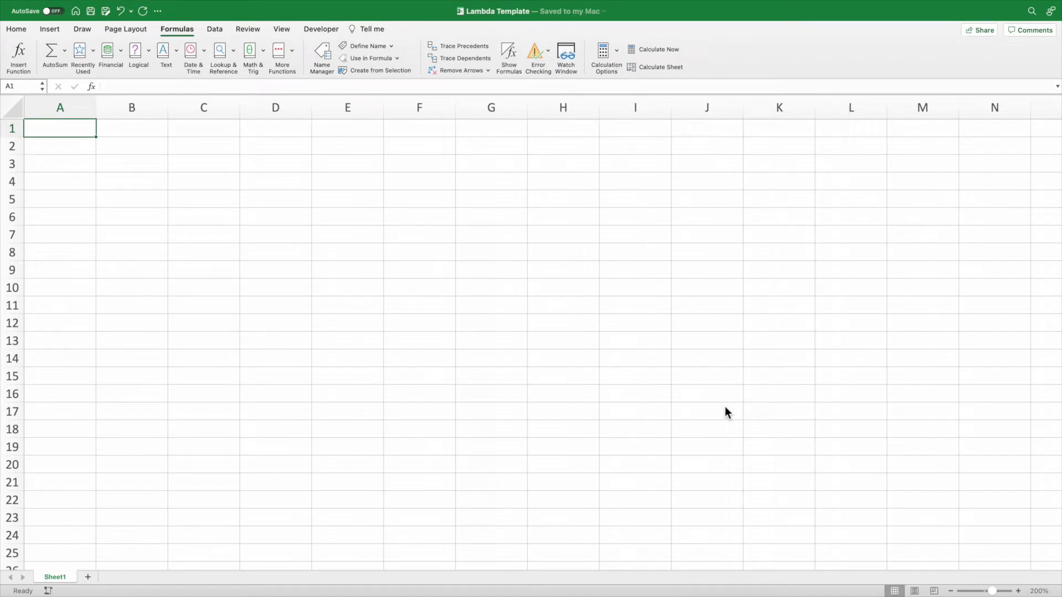
- Close the workbook and start a new one from Lambda Template.xltx on the Desktop
key(super+w)
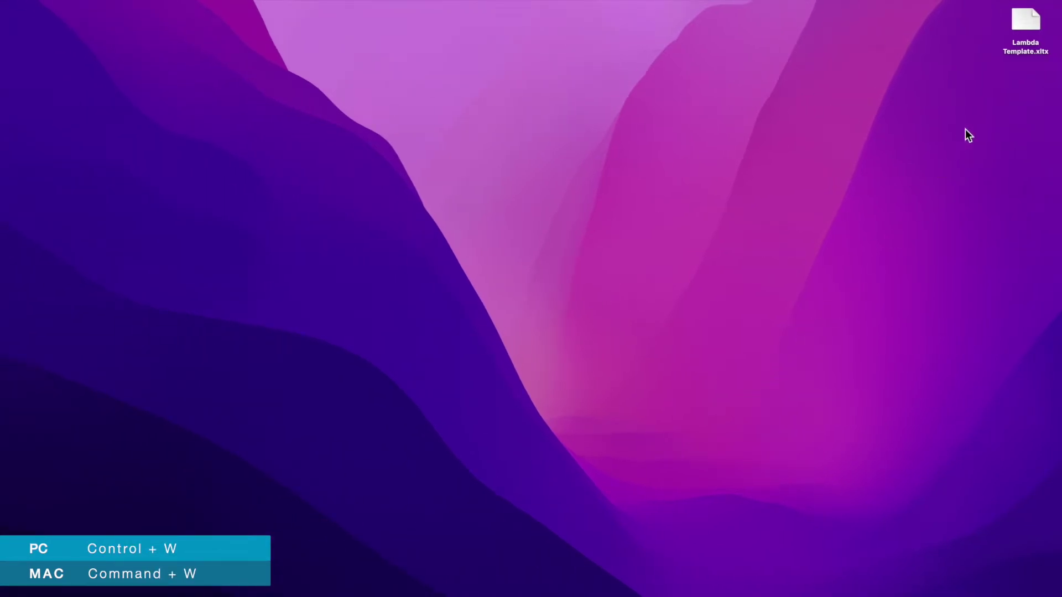
click(1033, 19)
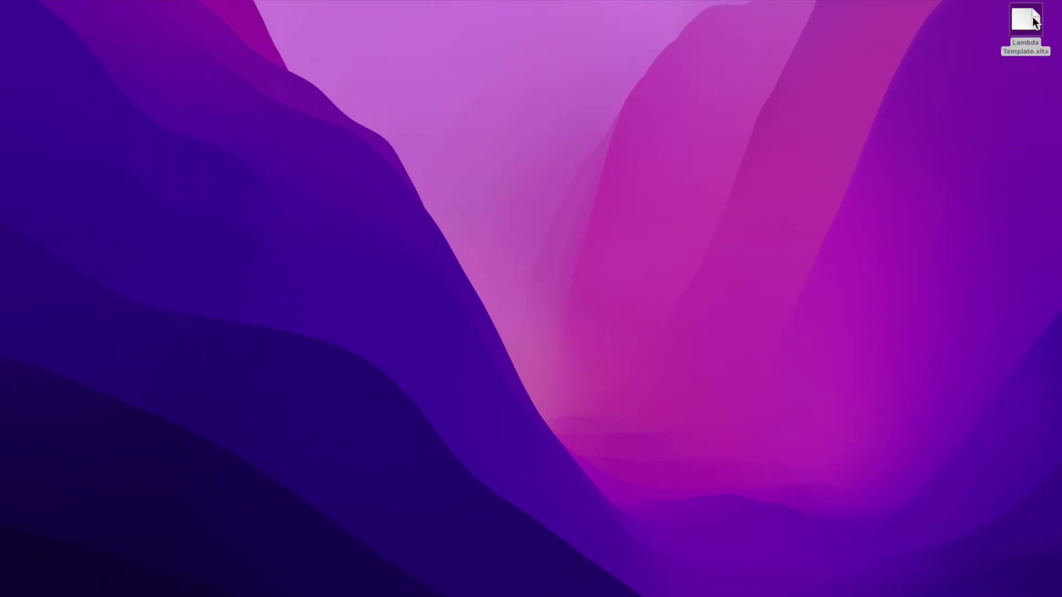
double_click(1033, 18)
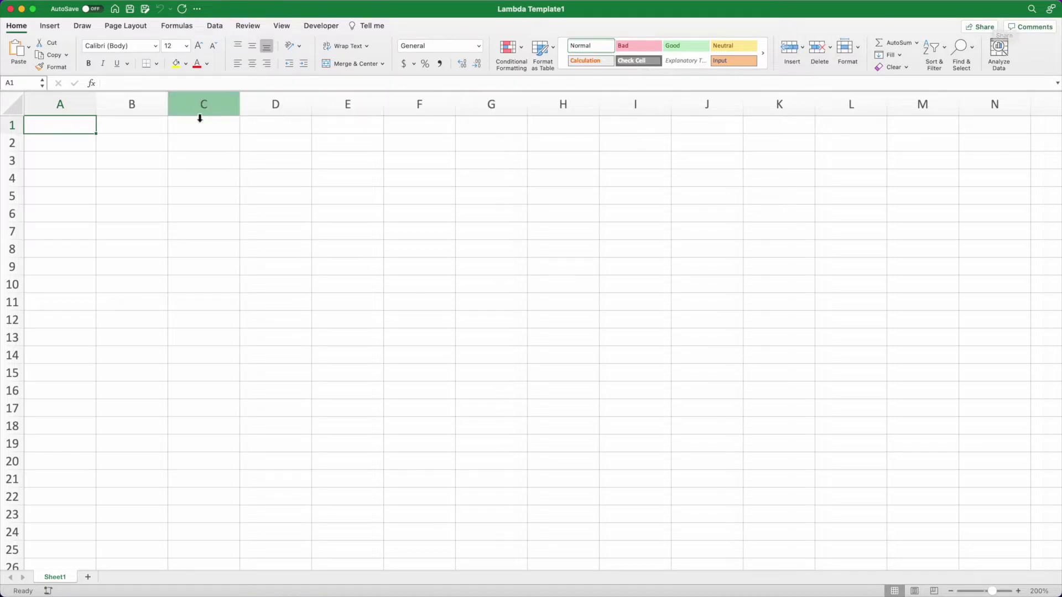
- Begin a _PYTHAGOREAN formula in A1 of Lambda Template1 via autocomplete
text(=)
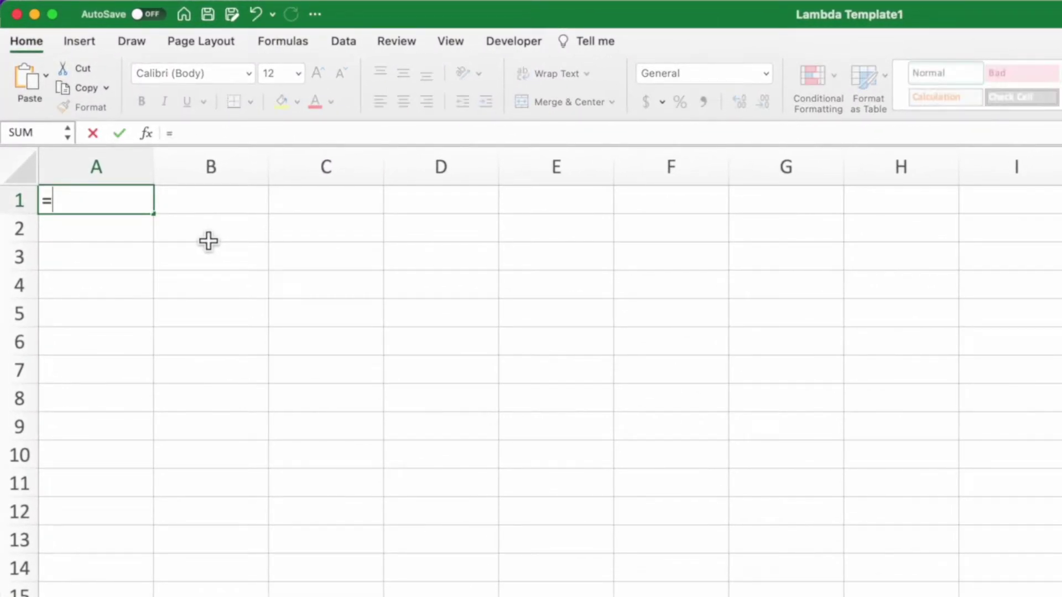
text(_)
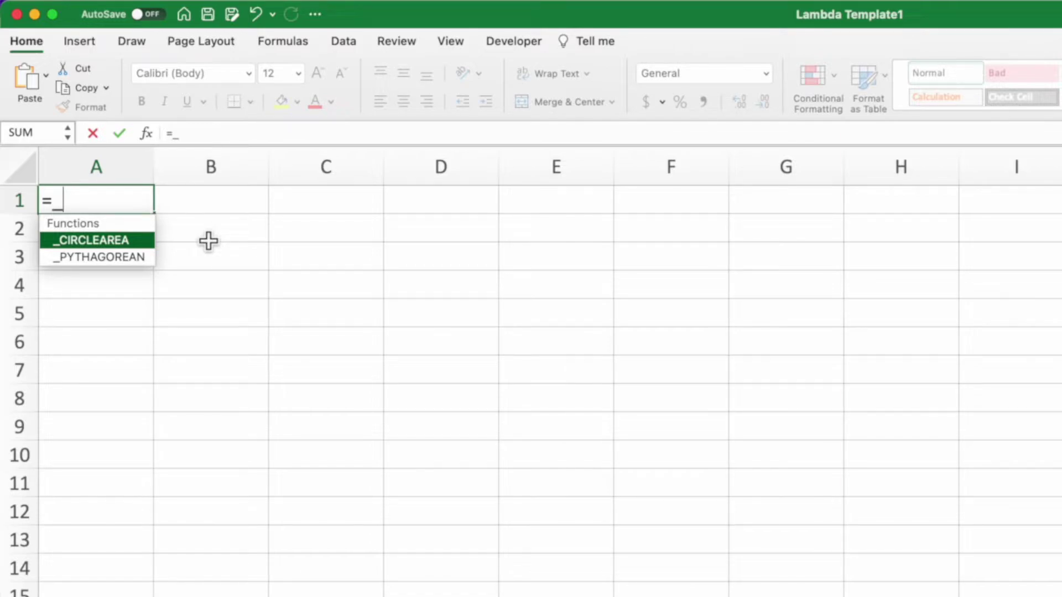
double_click(150, 263)
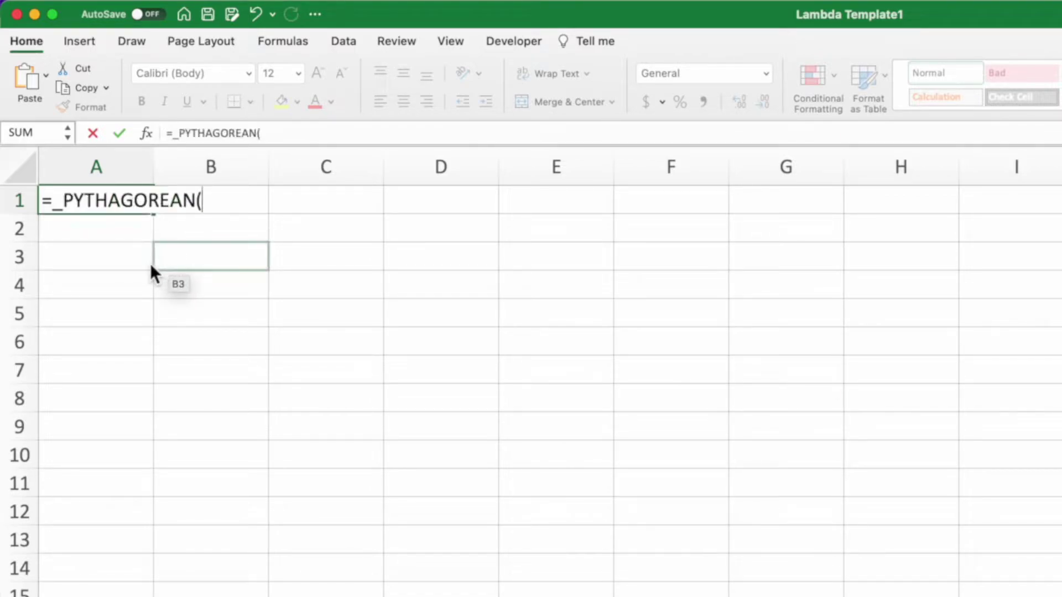
- Complete =_PYTHAGOREAN(3,4) in A1 and open Save As, proposing Lambda Template1 (.xlsx)
text(3,4))
key(Return)
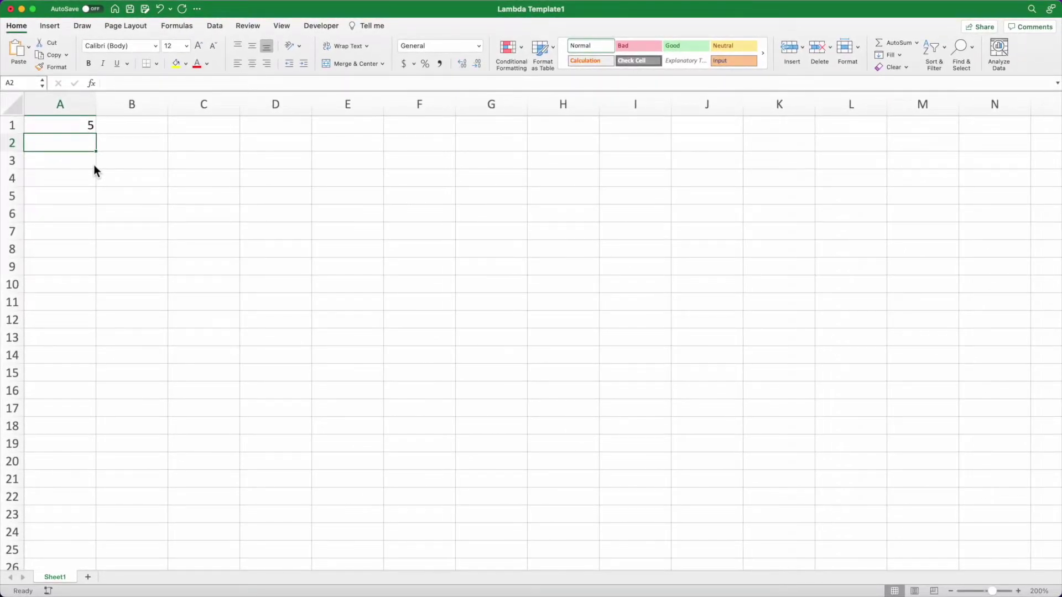
key(super+s)
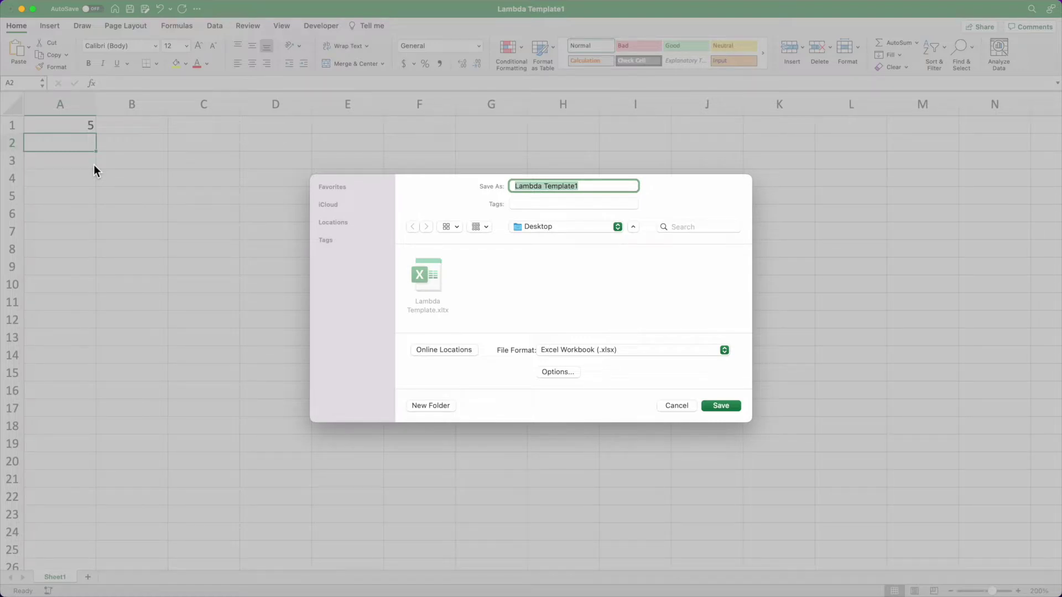
- Cancel saving, undo the 5 in A1, and open Name Manager
click(674, 406)
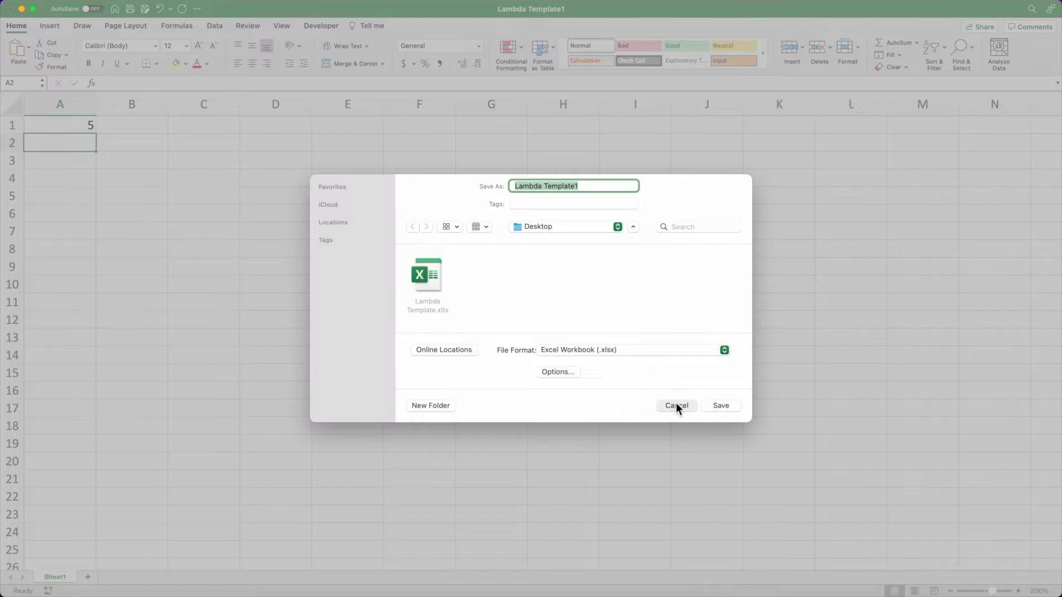
key(super+z)
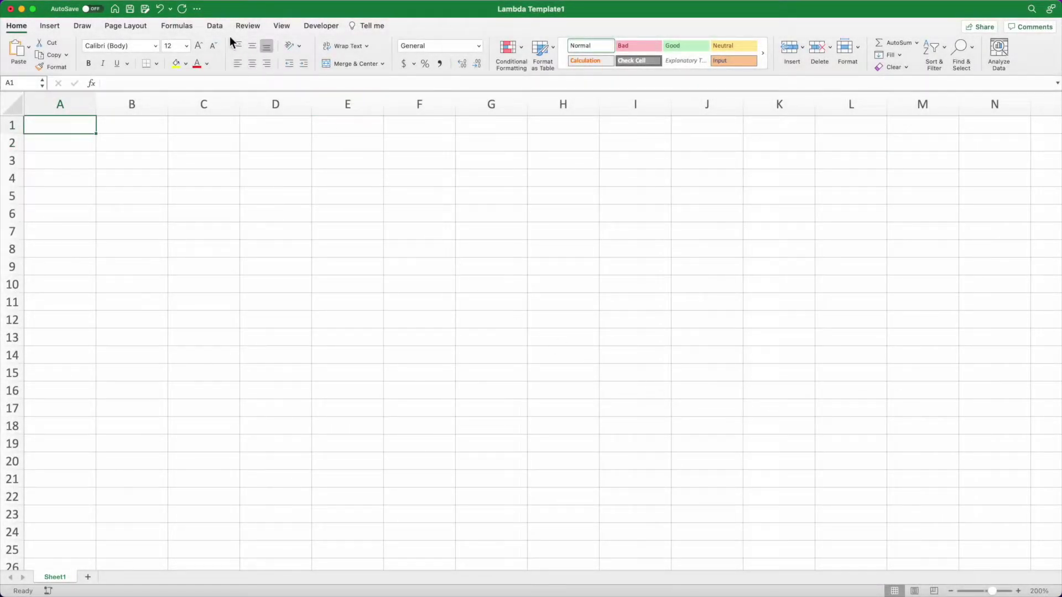
click(186, 27)
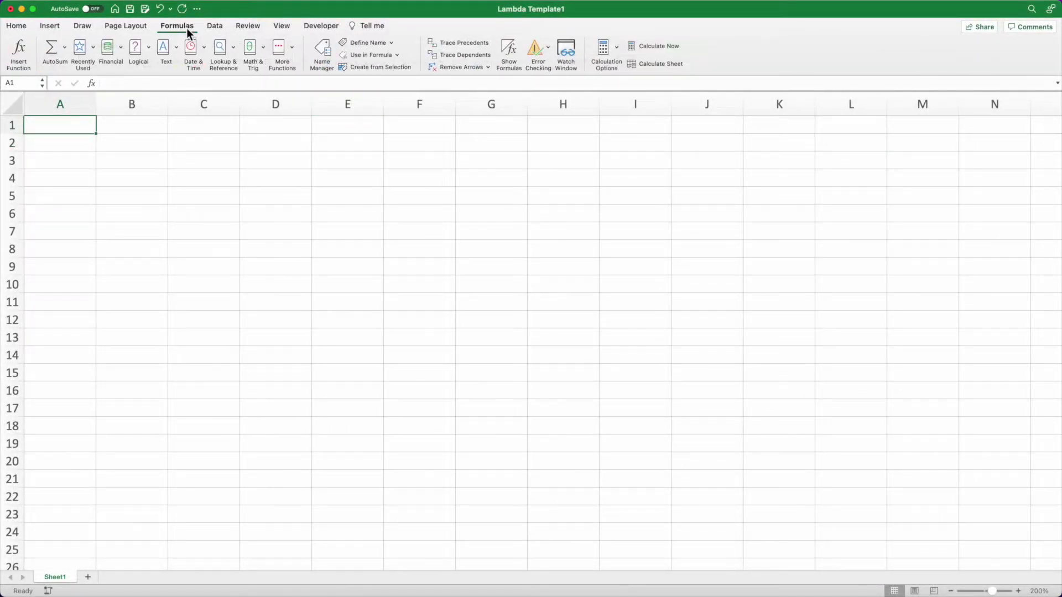
click(320, 50)
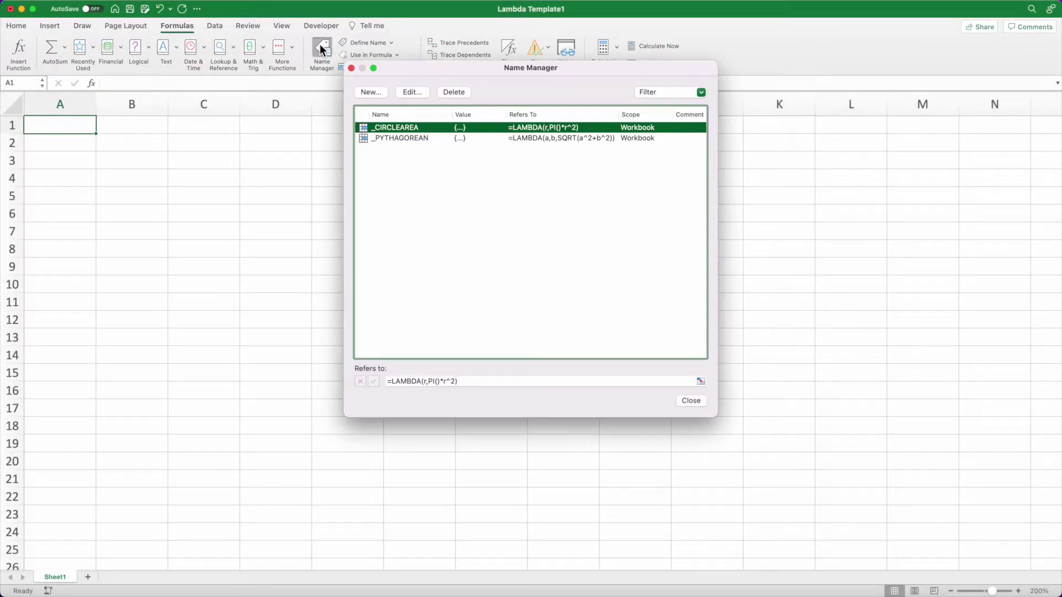
- Define a new name _RECTAREA referring to =LAMBDA(x,y,(x*y))
click(369, 93)
text(_RECTAREA)
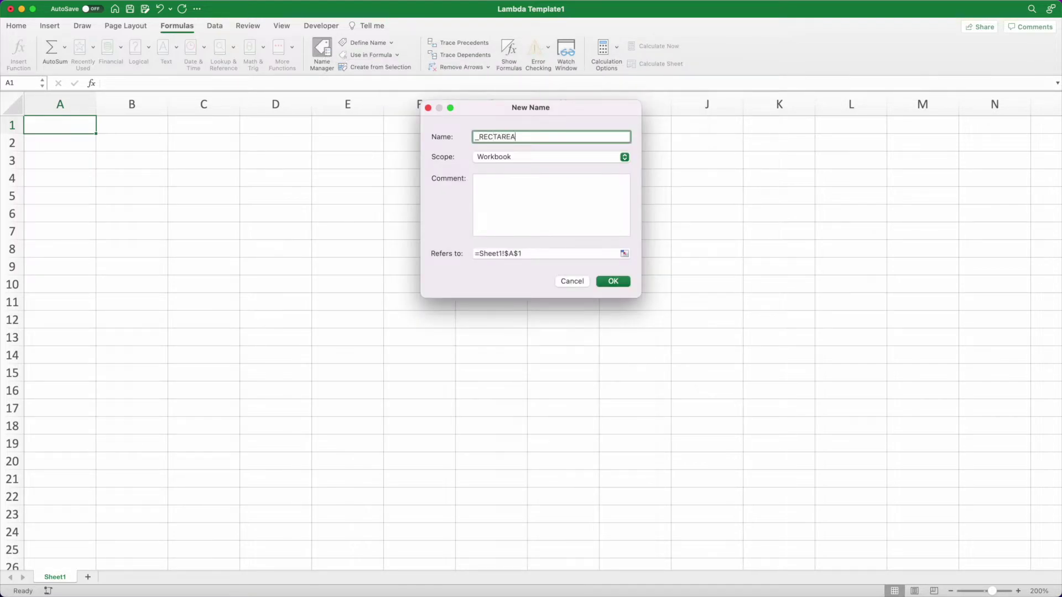
drag(525, 252, 451, 255)
text(=LA)
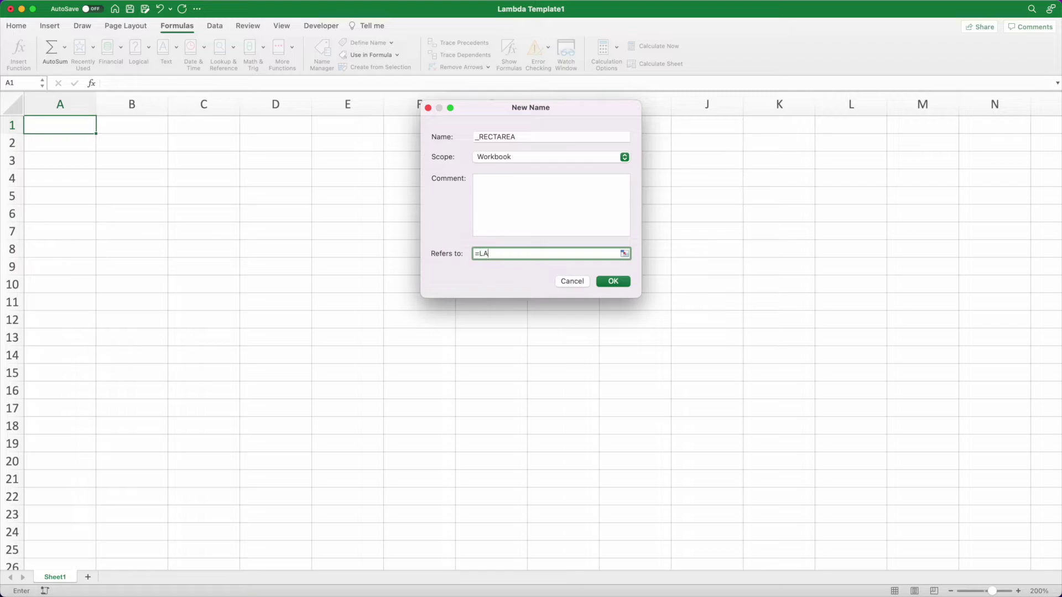
text(MBDA(x,y,(x*y))
- Confirm _RECTAREA, then check =_ suggests all three LAMBDA functions, leaving A1 empty
click(599, 281)
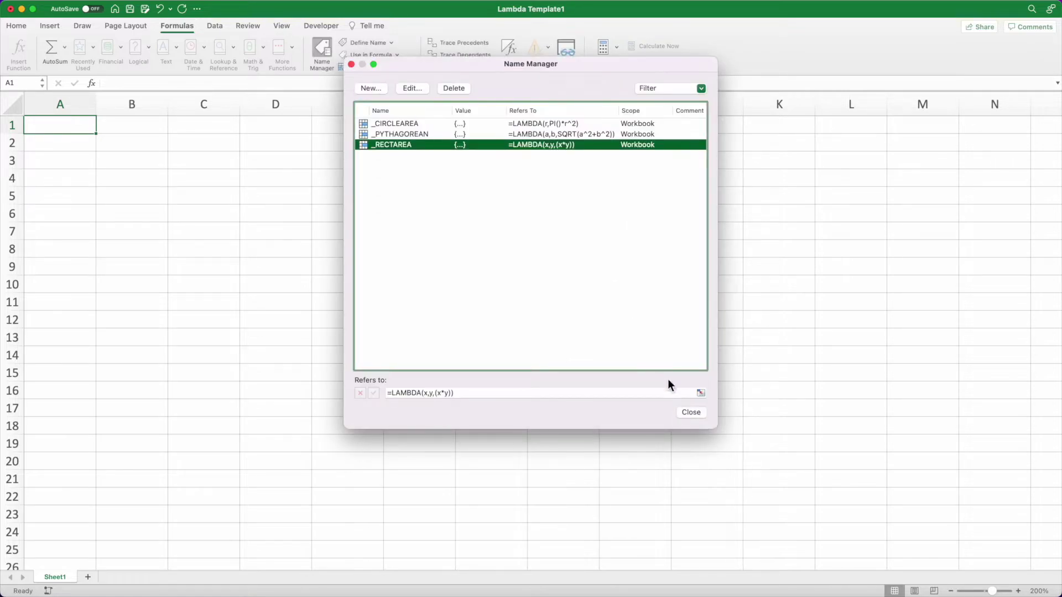
click(691, 412)
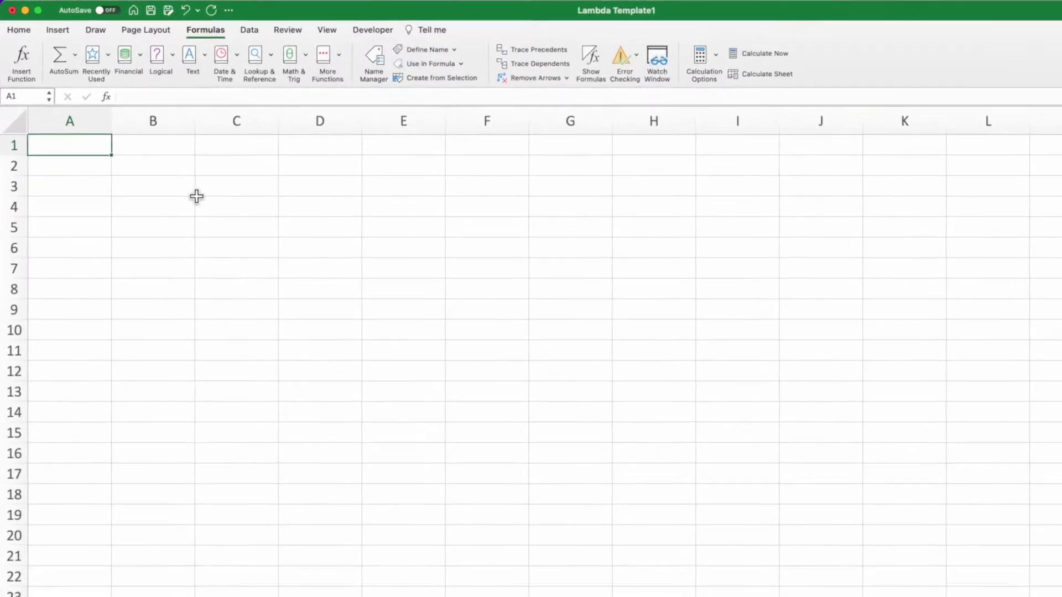
text(=_)
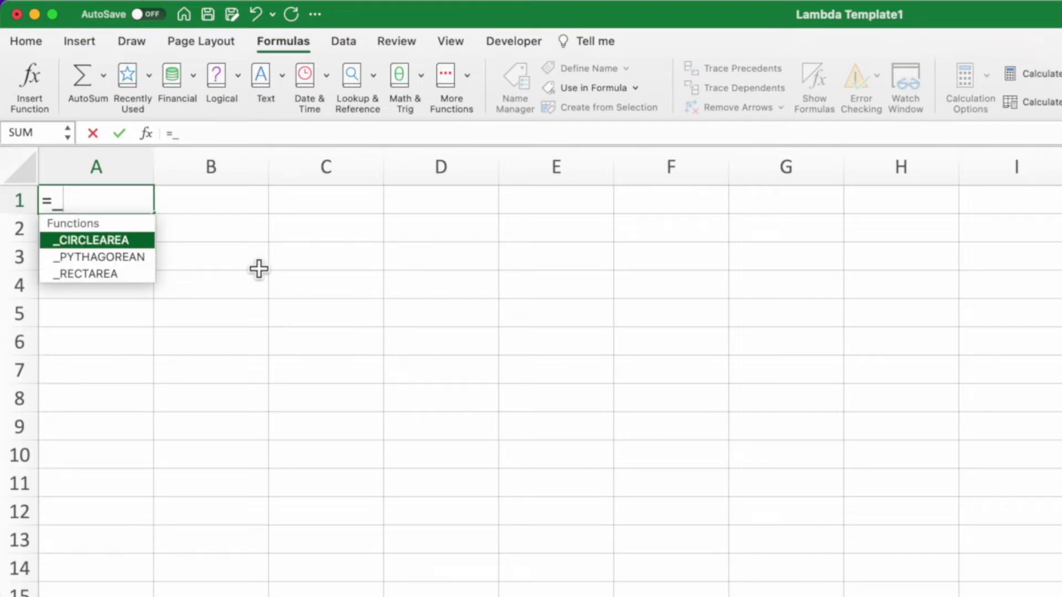
key(Escape)
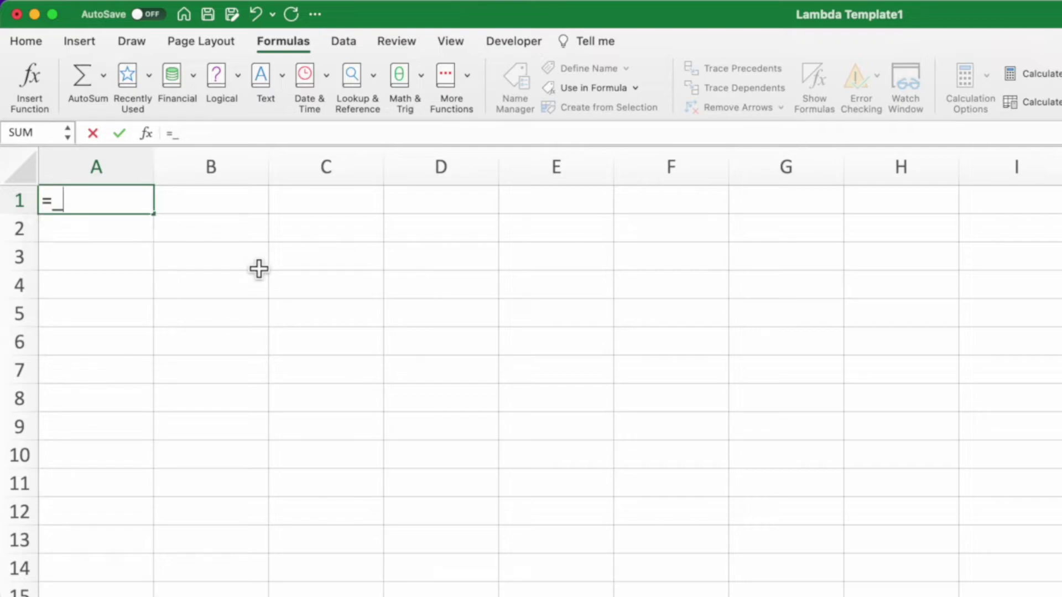
key(Escape)
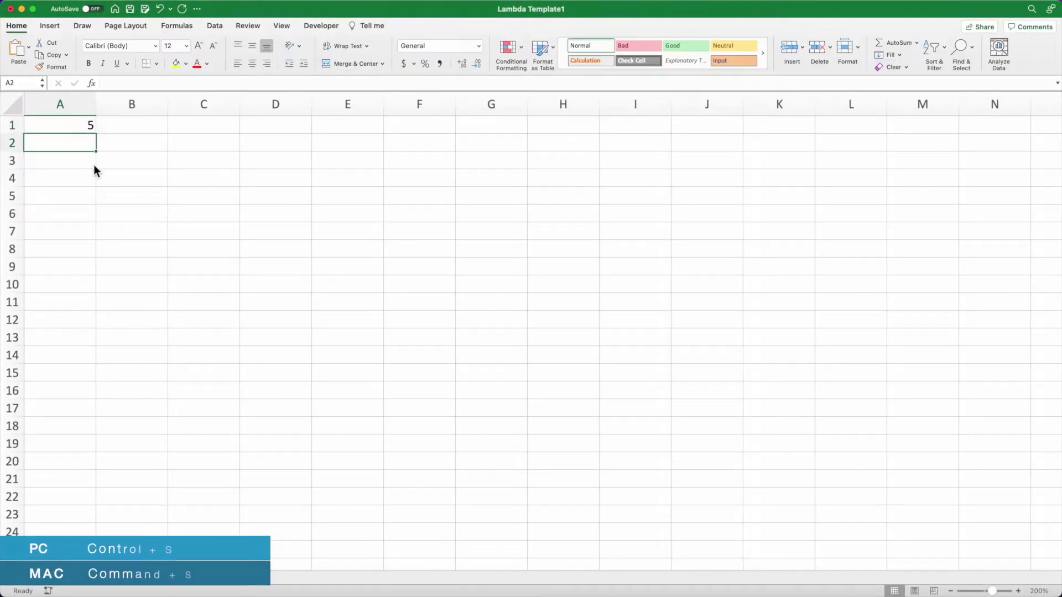
- Overwrite Lambda Template.xltx on the Desktop as an Excel Template (.xltx)
key(super+s)
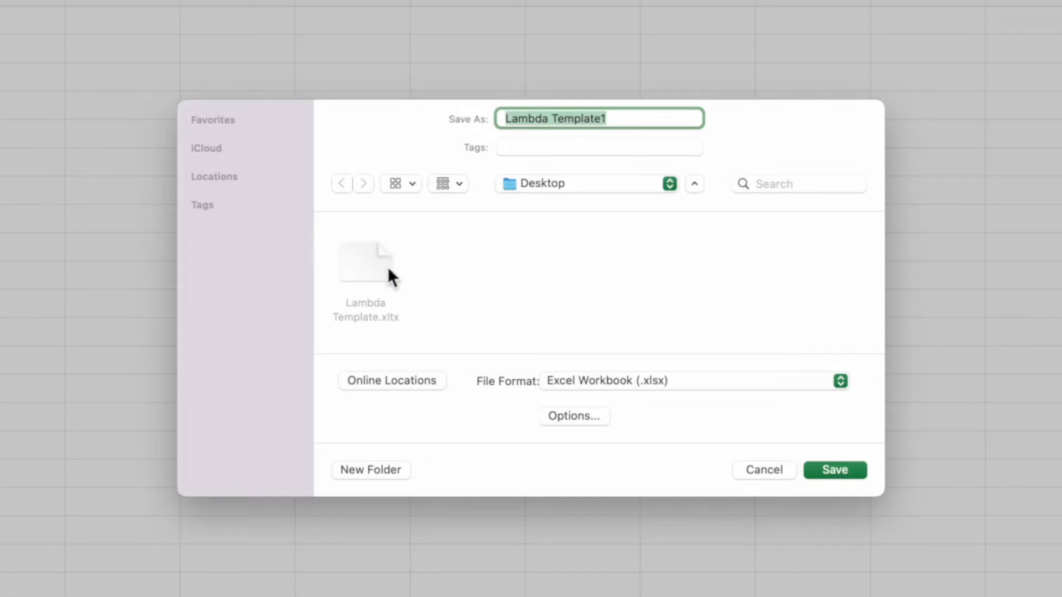
click(370, 267)
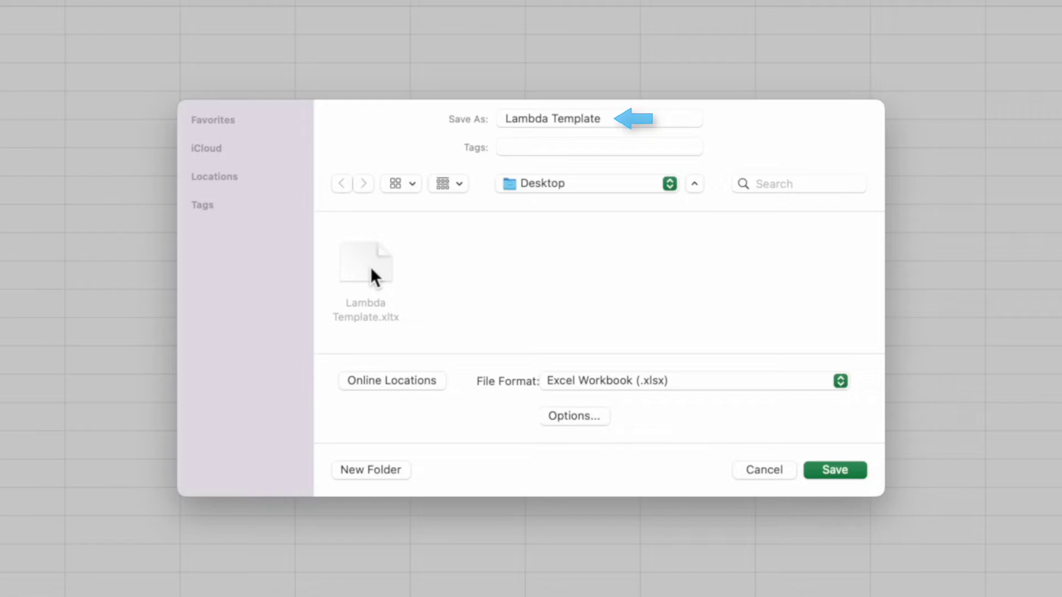
click(659, 383)
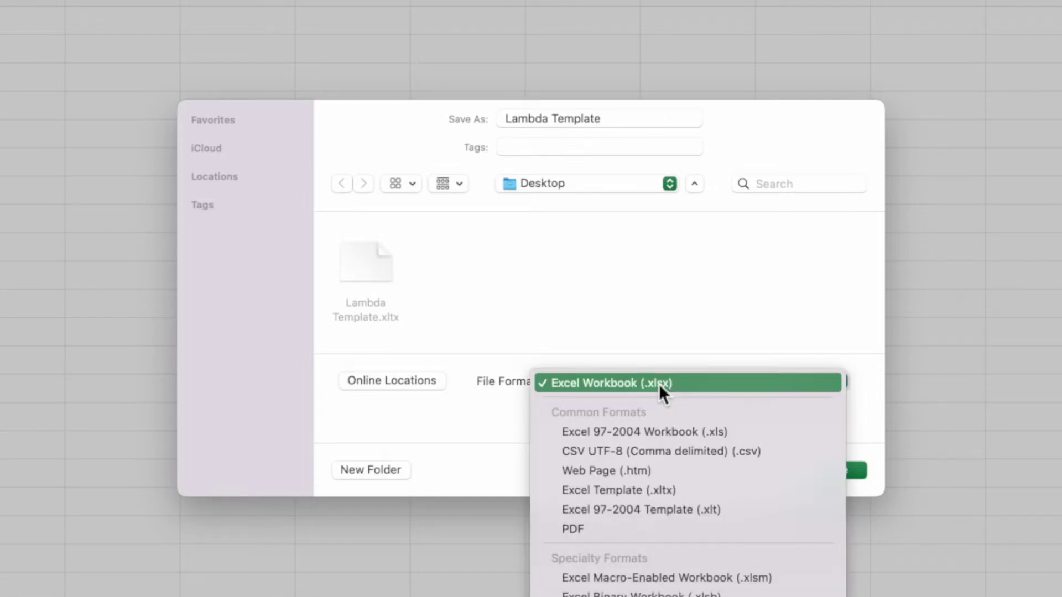
click(689, 488)
click(812, 470)
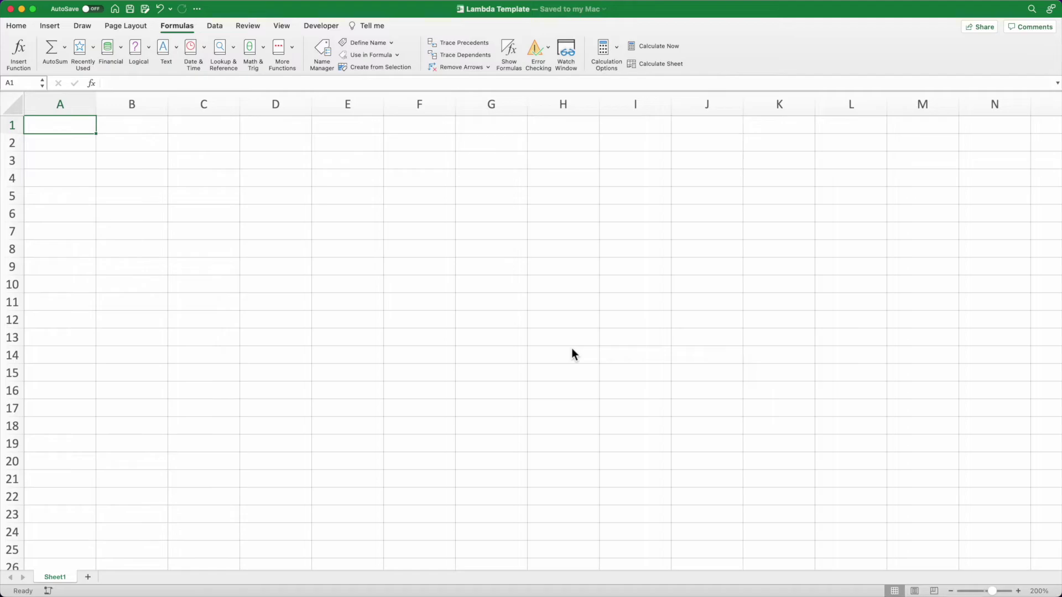
- Reopen Lambda Template.xltx as a new workbook and confirm its LAMBDA names appear after typing =_ in A1
key(super+w)
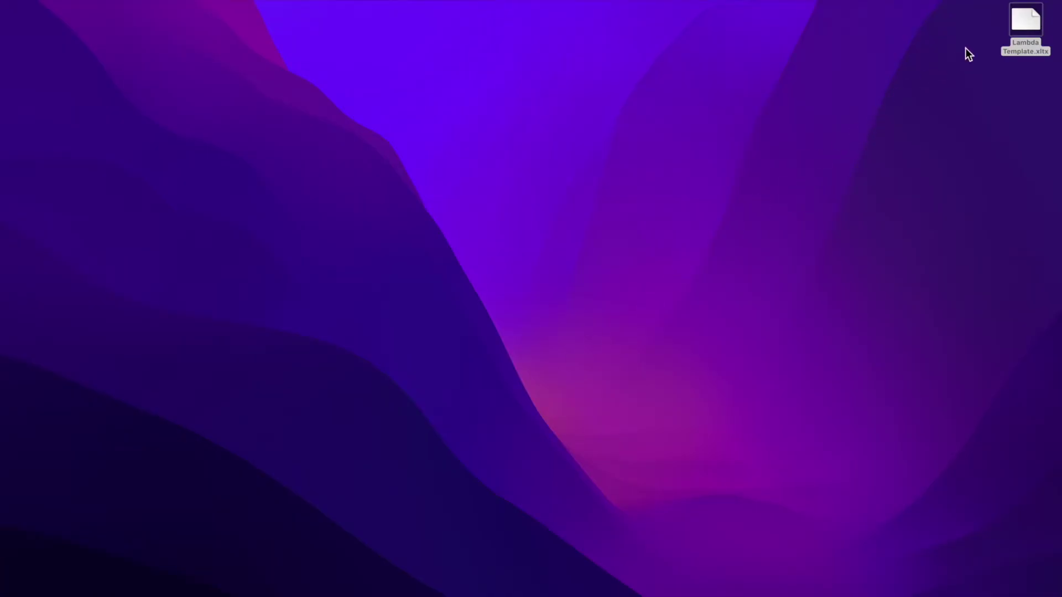
double_click(1022, 27)
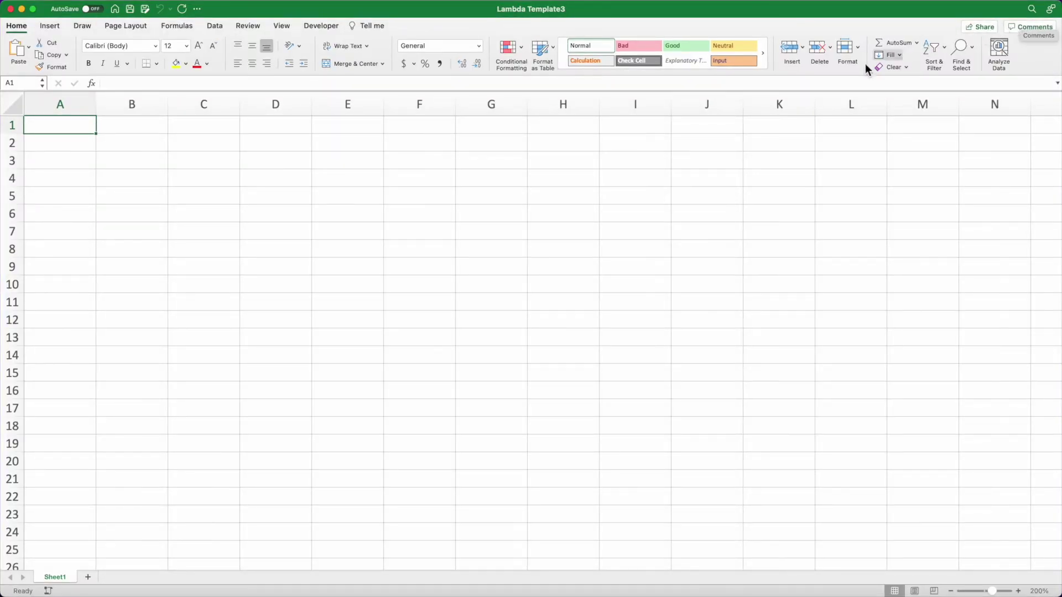
text(=_)
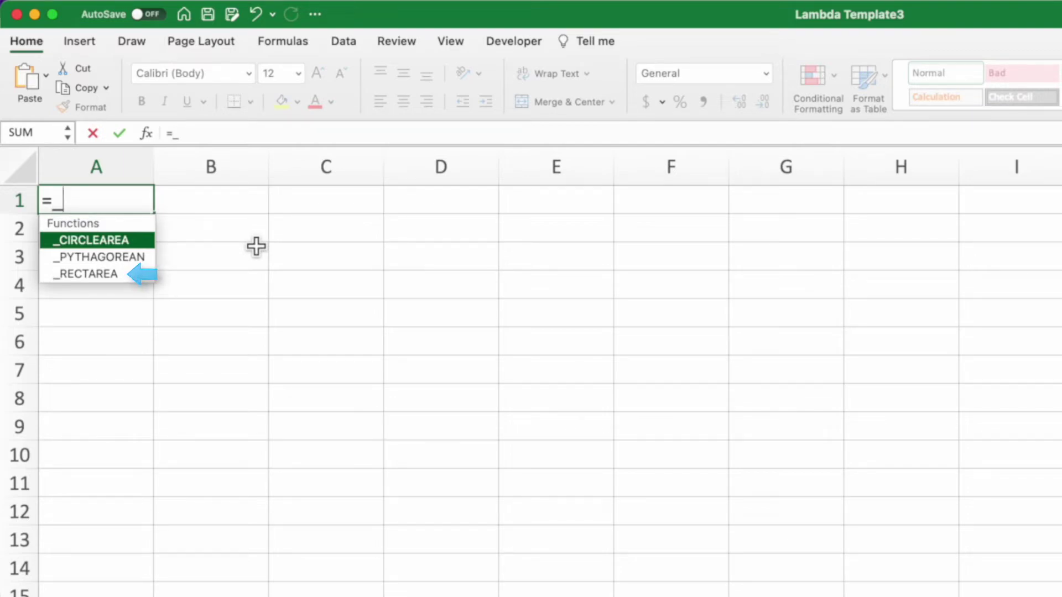
key(Escape)
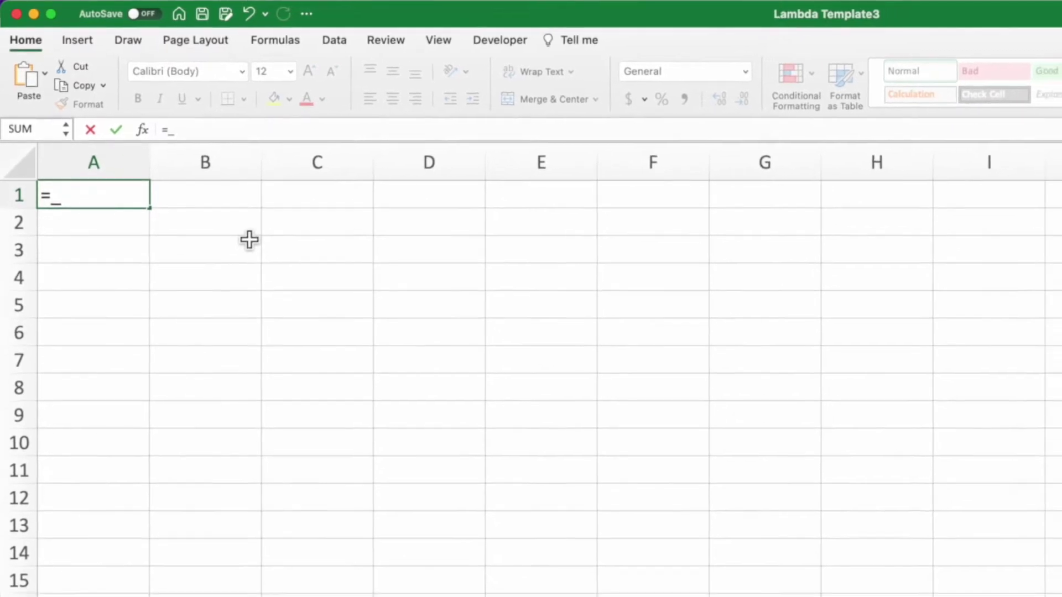
key(Escape)
key(super+s)
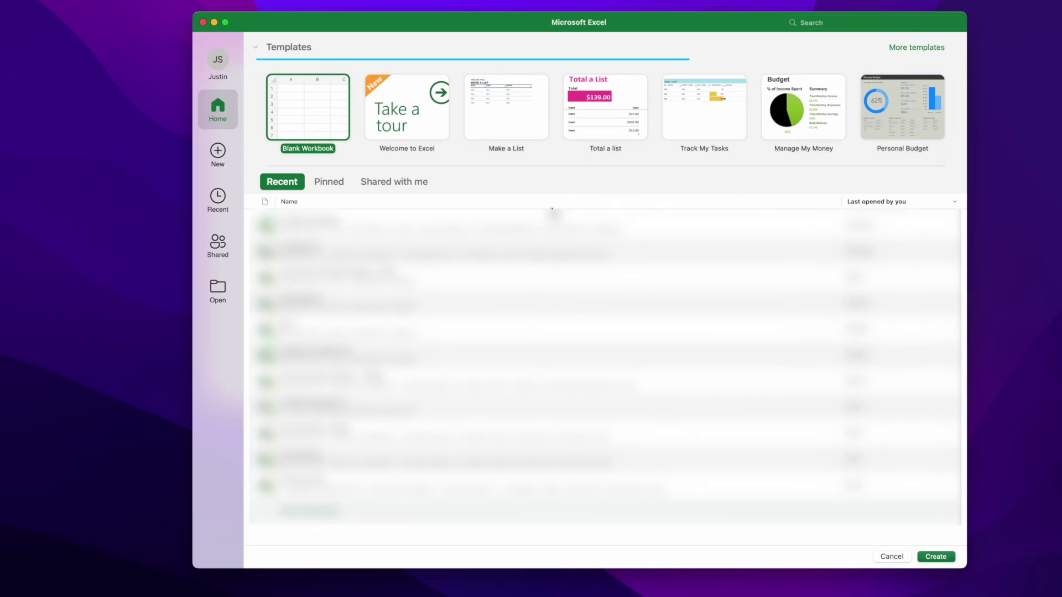
- Create a new workbook from Lambda Template in the Personal templates gallery
click(904, 49)
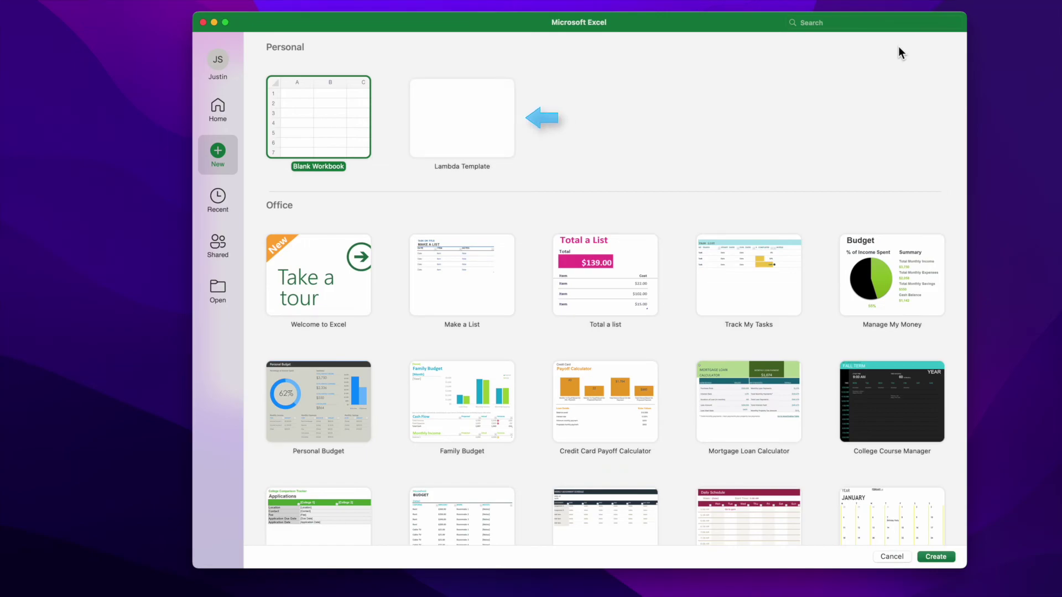
double_click(471, 126)
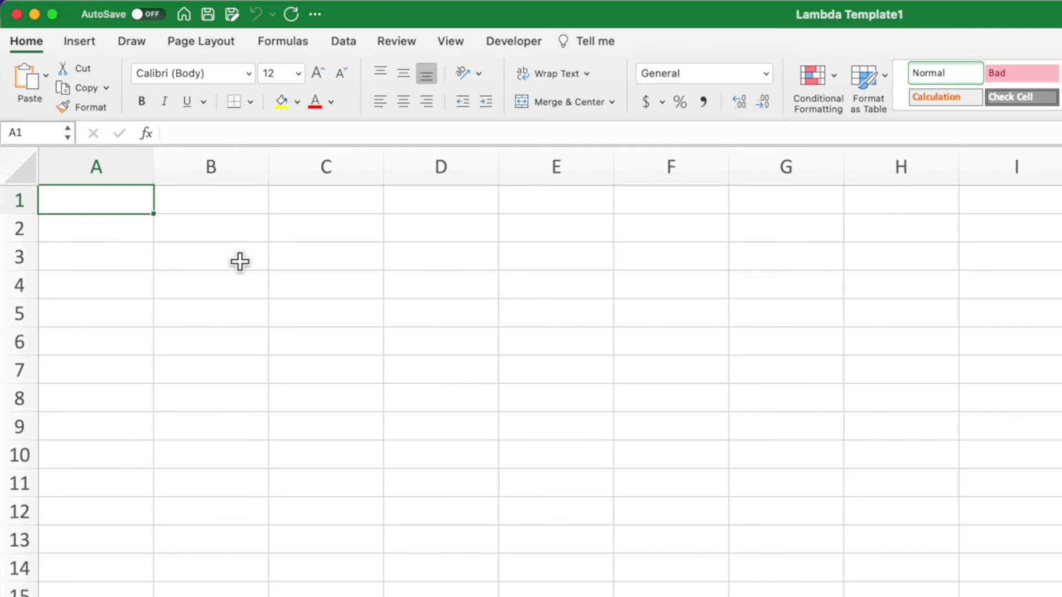
text(=_)
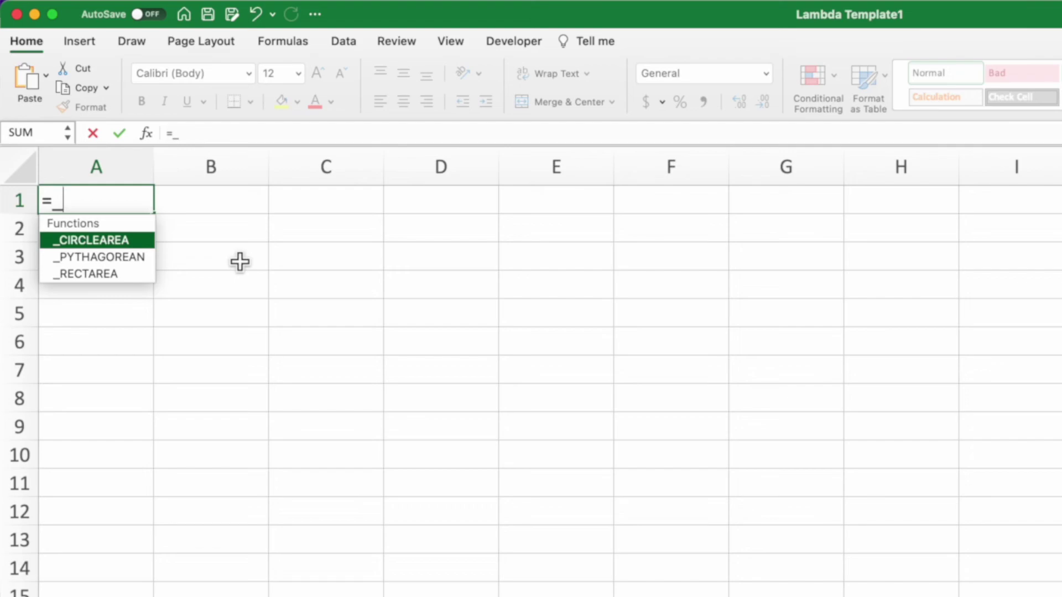
key(Escape)
key(Escape)
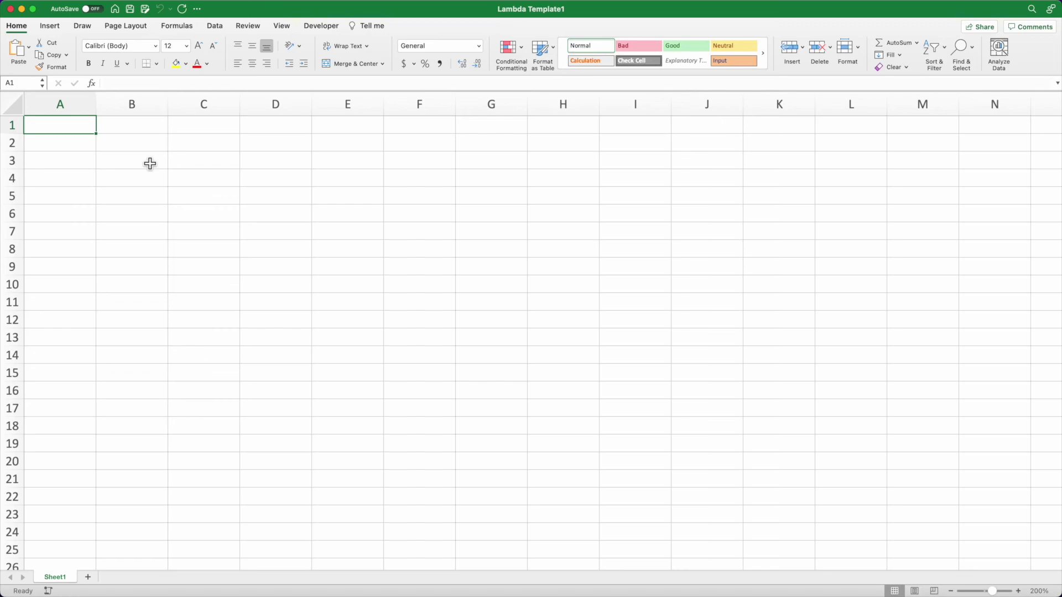
- Save the workbook as 'My Lambda File' in Excel Workbook (.xlsx) format
key(super+s)
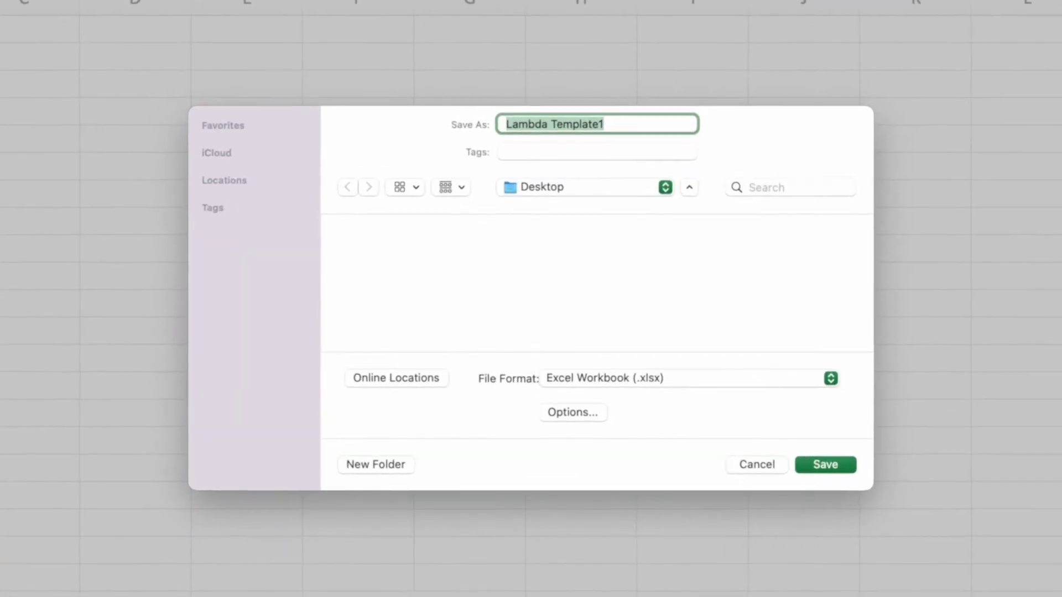
text(My Lambda File)
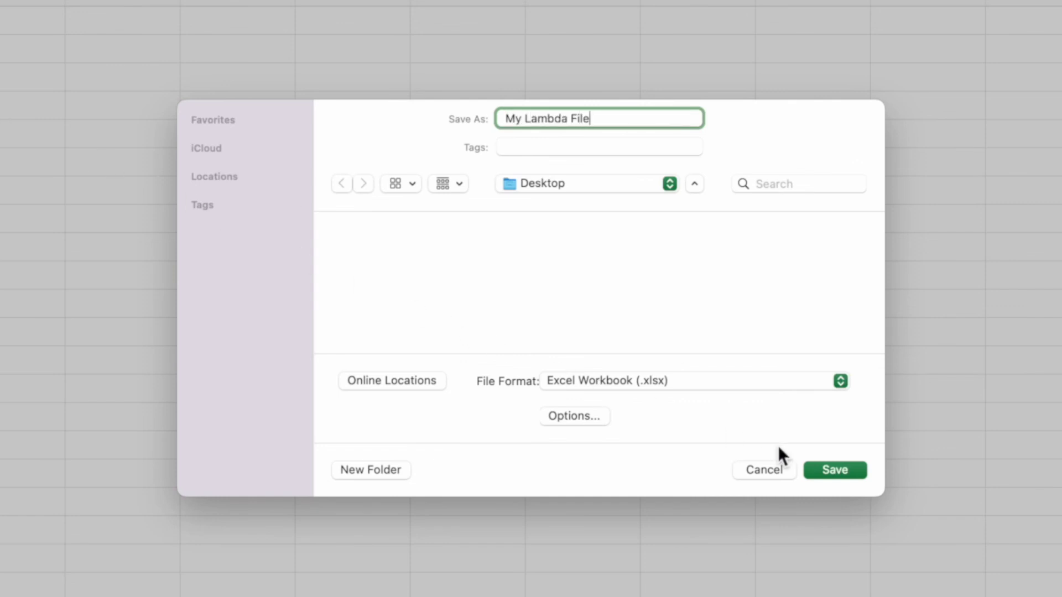
click(828, 468)
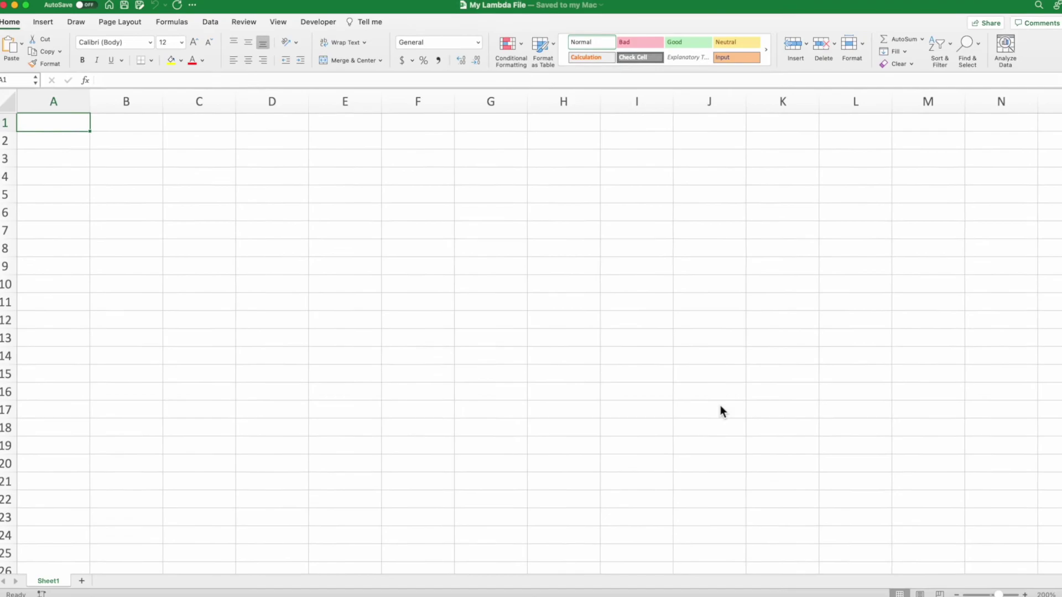